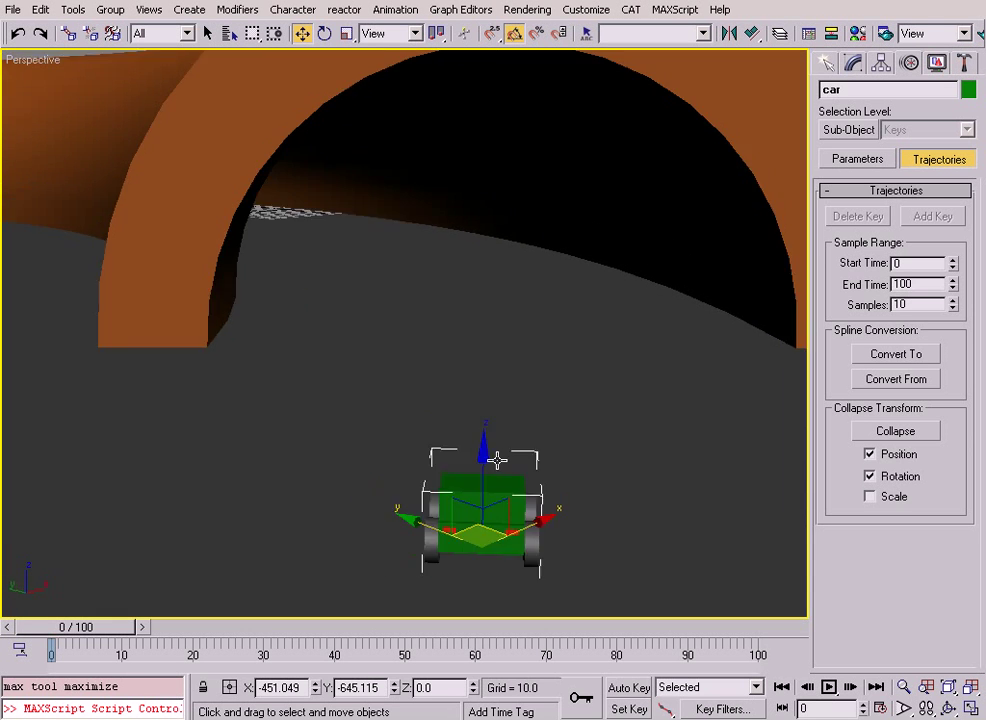
Maximize the Top view and turn on Auto Key mode for animating the car
key(alt+w)
right_click(233, 283)
key(alt+w)
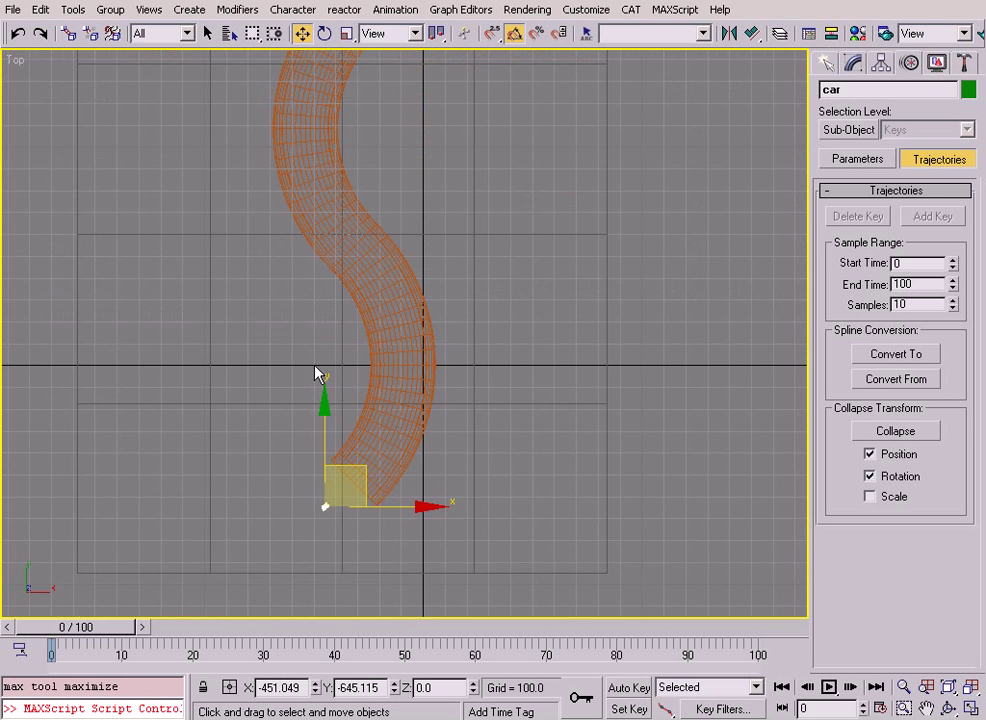
click(630, 688)
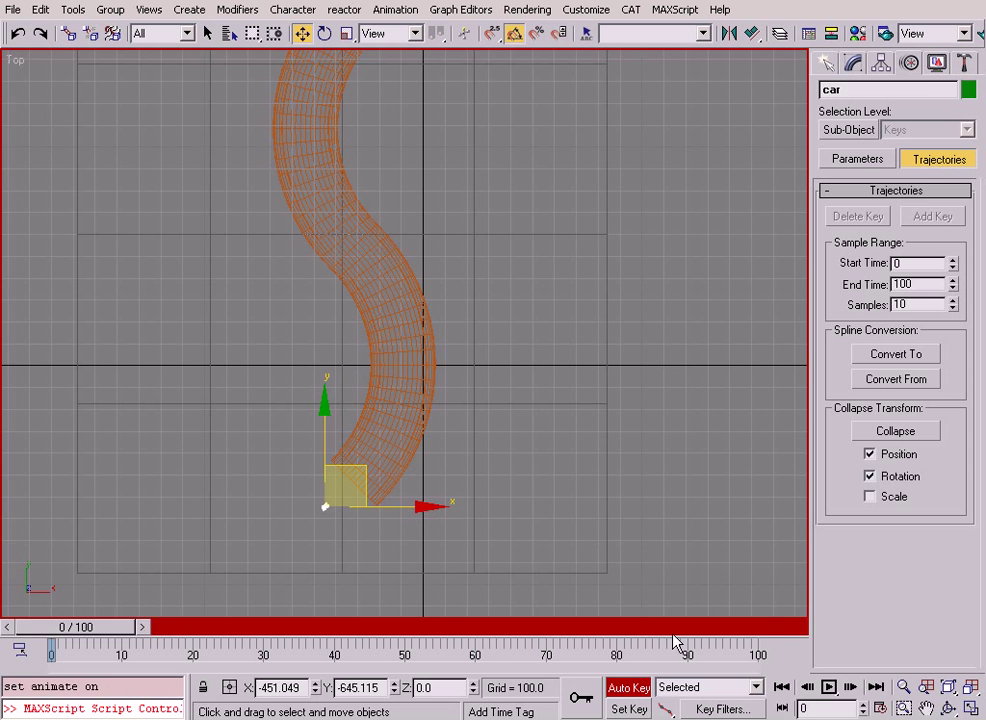
At frame 100, move the car just beyond the tunnel's far end, to about X -237, Y 1702
drag(673, 630, 808, 630)
scroll(409, 438, down, 4)
middle_drag(409, 438, 398, 519)
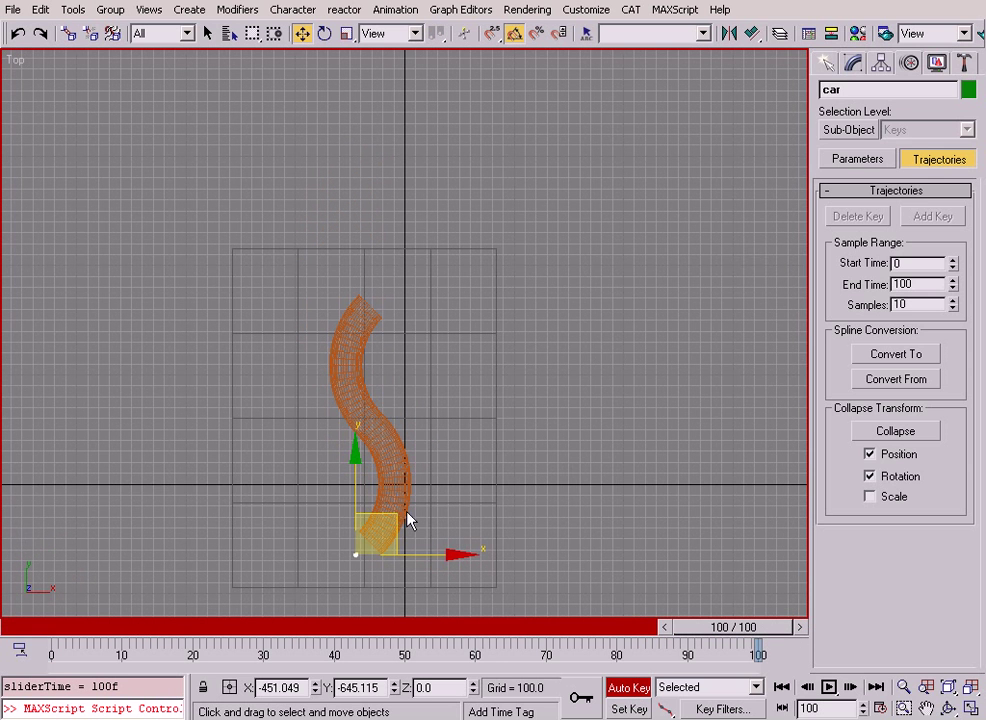
click(853, 64)
drag(395, 512, 416, 258)
scroll(420, 295, up, 5)
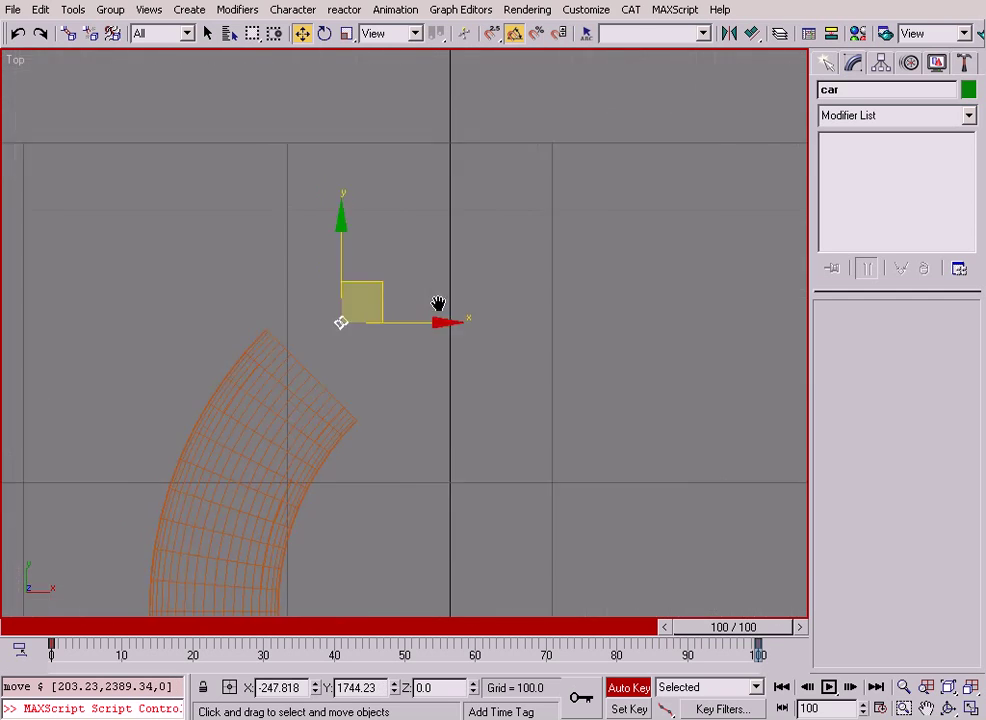
middle_drag(438, 306, 588, 352)
drag(486, 340, 493, 363)
Rotate the car at frame 100 to line up with the direction of the tunnel's far exit
right_click(493, 363)
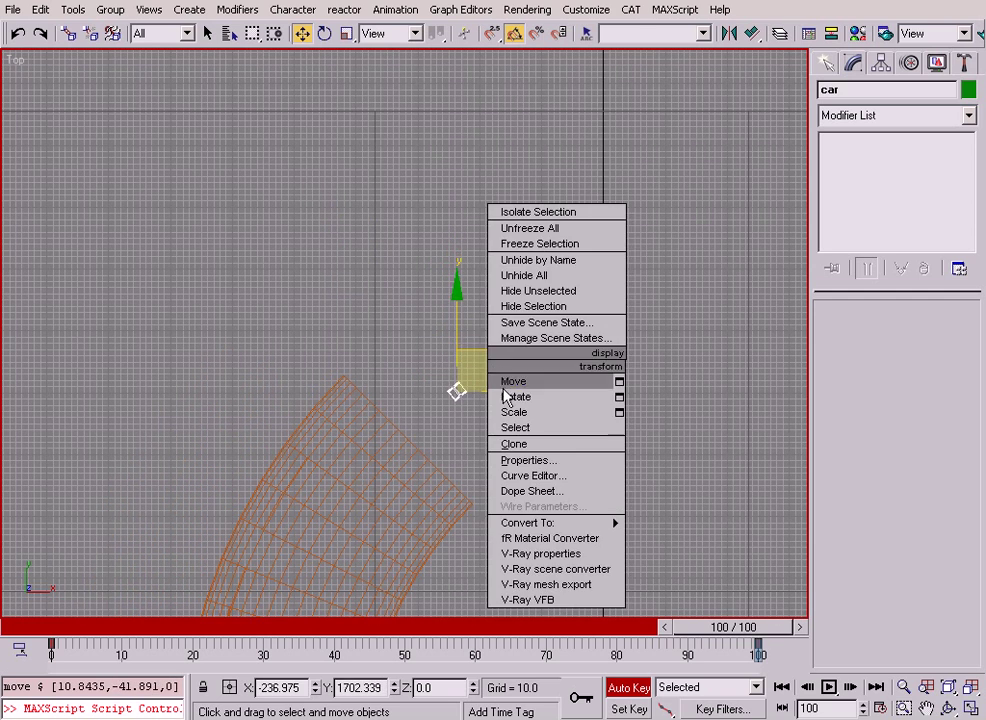
click(504, 392)
scroll(507, 394, up, 3)
middle_drag(442, 409, 504, 328)
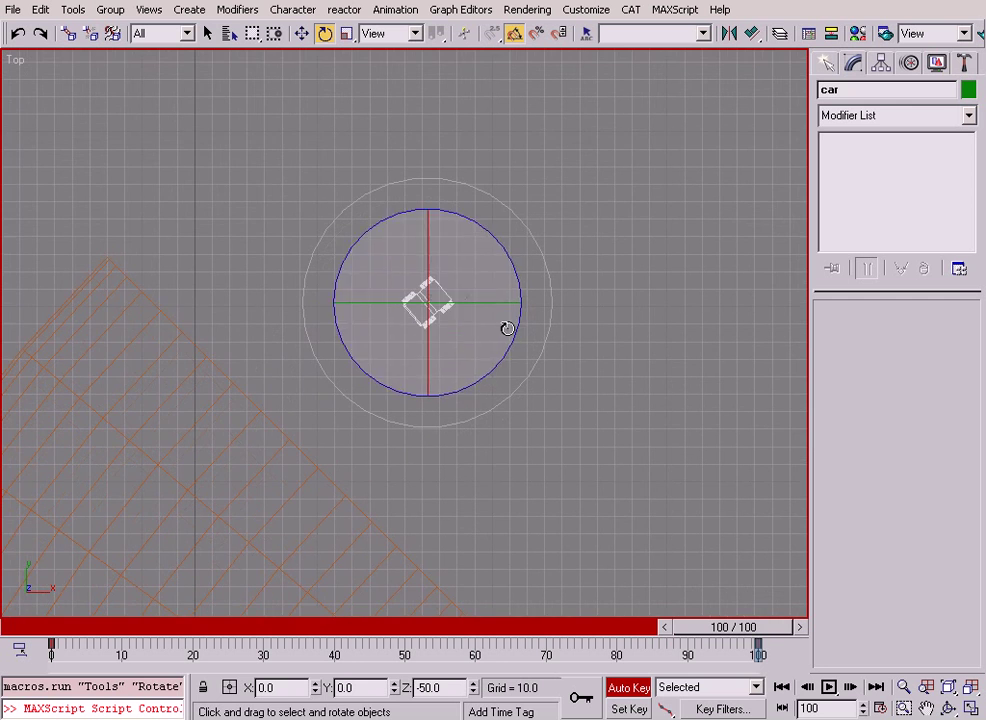
drag(502, 359, 511, 352)
scroll(497, 422, down, 2)
middle_drag(497, 422, 504, 323)
scroll(505, 326, down, 1)
Nudge the car at frame 100 slightly along Y, to about X -237, Y 1693
right_click(498, 297)
click(527, 310)
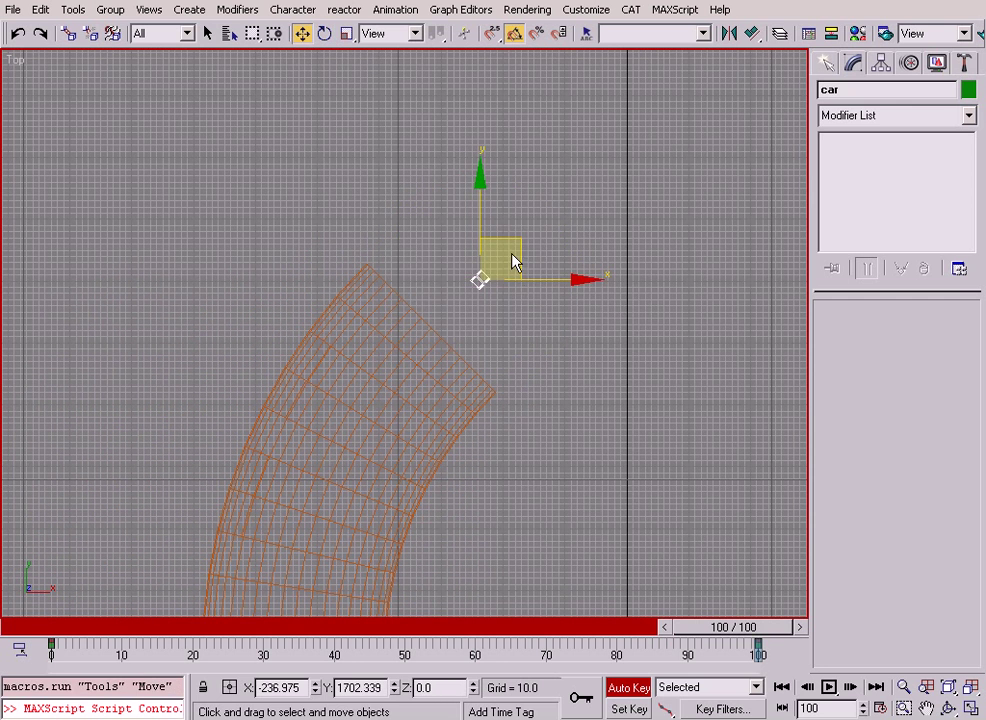
drag(522, 250, 521, 255)
scroll(541, 352, down, 3)
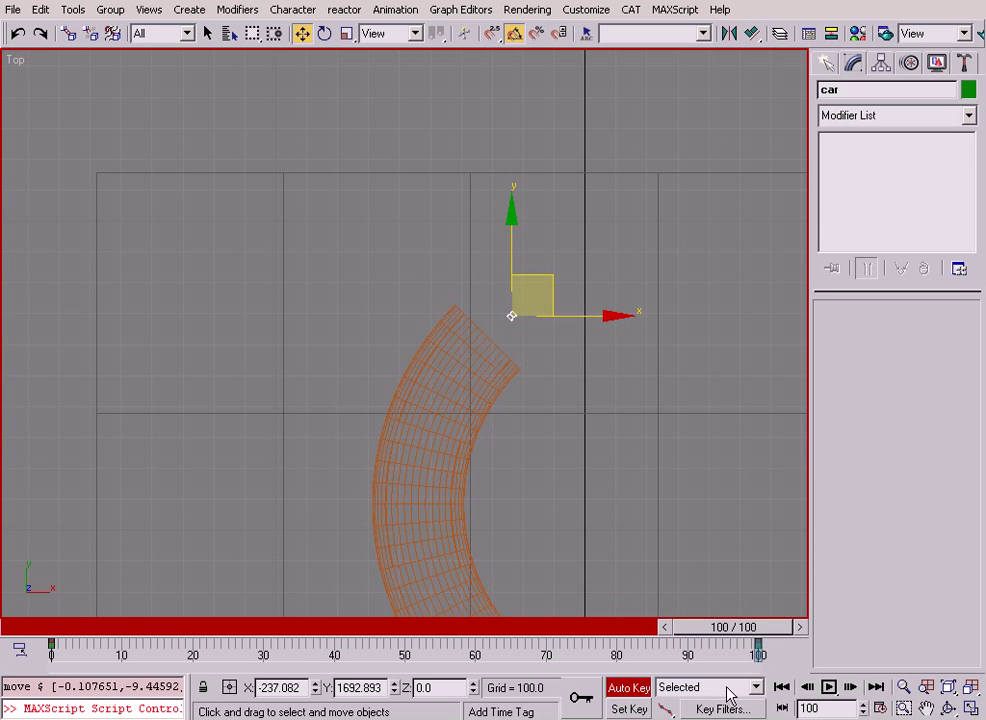
At frame 50, lock the car selection and move the car to the middle of the tunnel's width
drag(752, 630, 405, 632)
middle_drag(436, 568, 469, 285)
scroll(502, 352, up, 4)
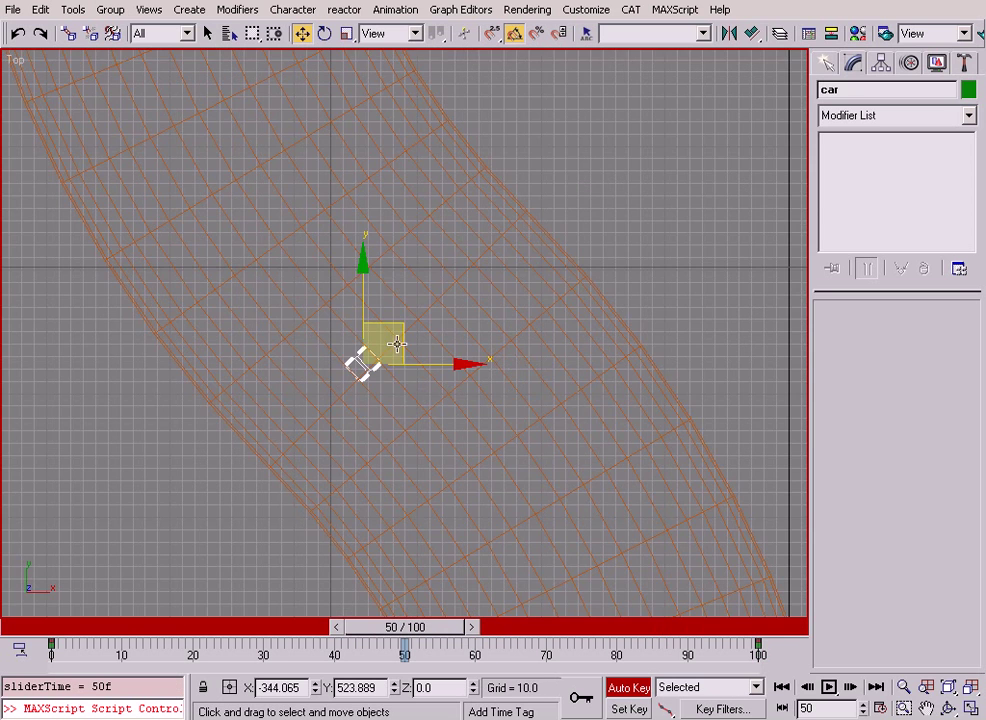
drag(397, 344, 408, 340)
key(ctrl+z)
click(356, 358)
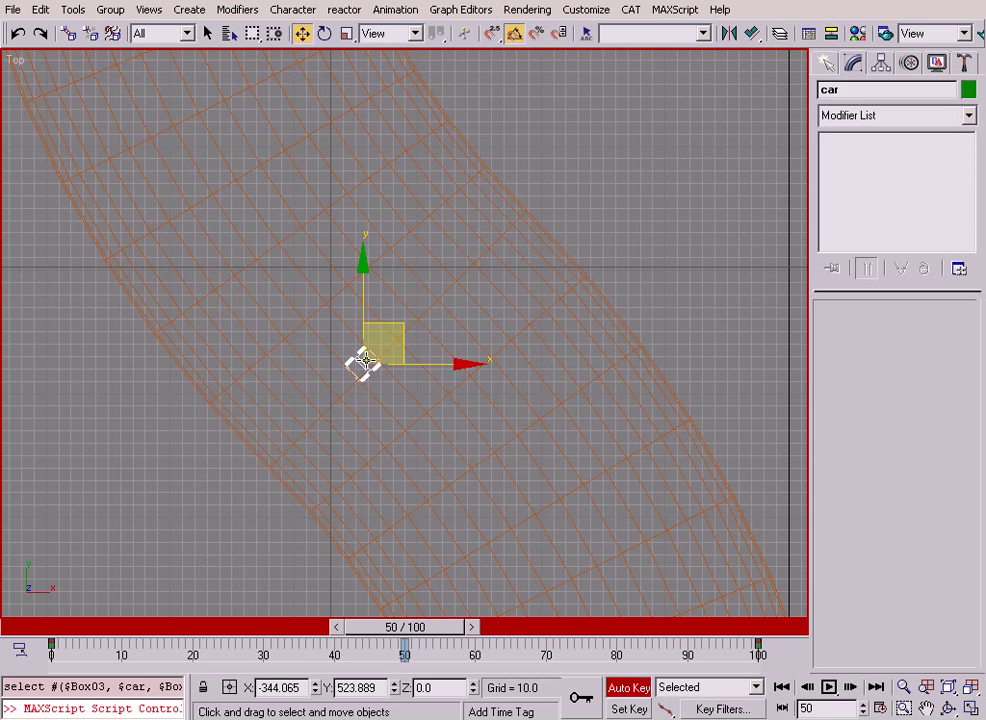
drag(401, 332, 440, 316)
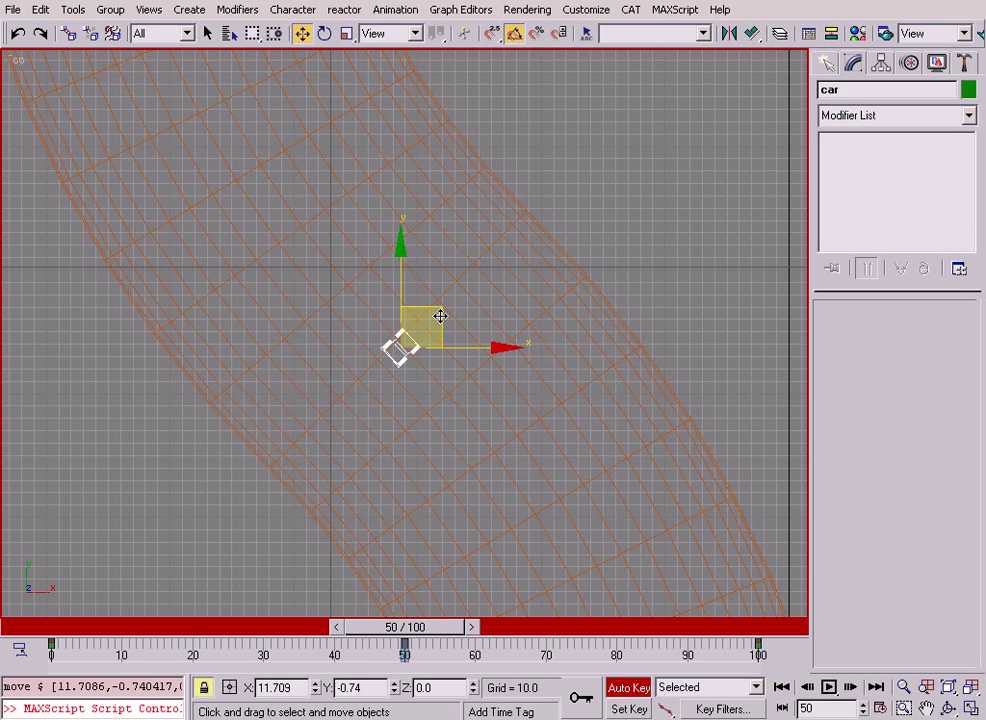
Rotate the car 90 degrees about Z at frame 50 so that it follows the tunnel's middle section
scroll(440, 316, up, 5)
right_click(372, 364)
click(392, 393)
drag(388, 372, 420, 286)
scroll(416, 285, down, 10)
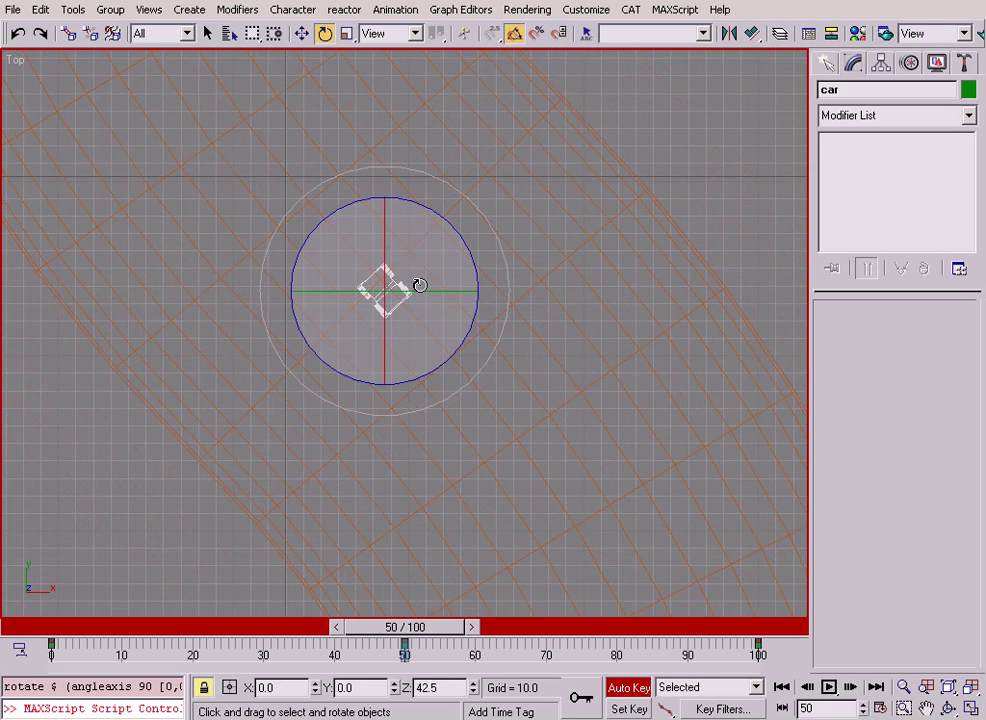
middle_drag(411, 286, 415, 318)
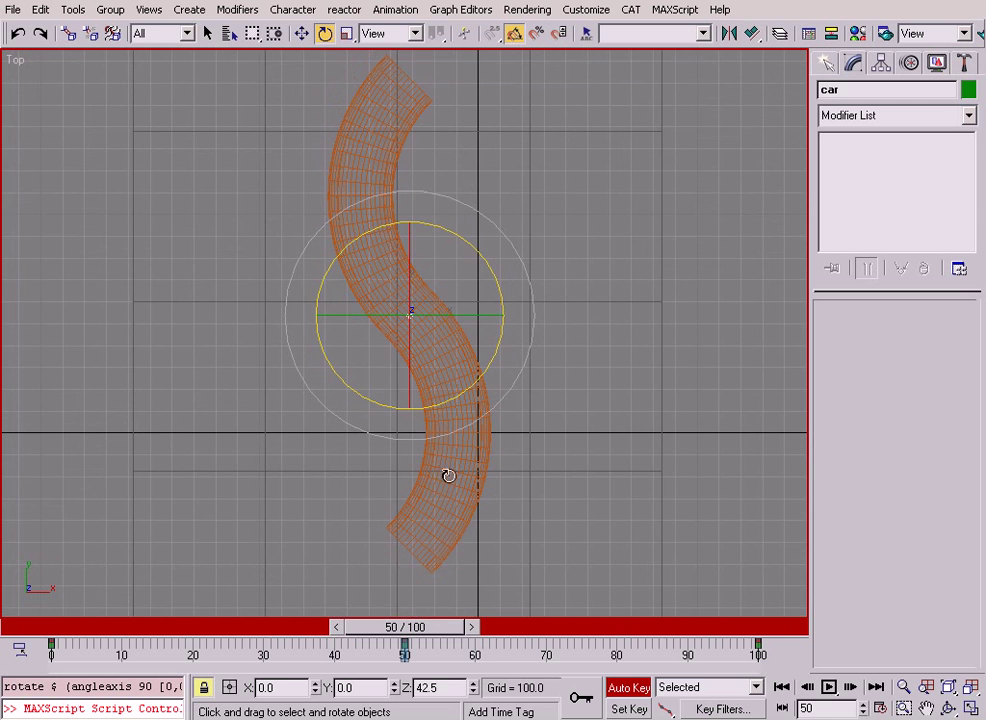
At frame 25, move the car into the first bend at about X -88, Y -23 and rotate it -15 degrees
drag(447, 640, 284, 570)
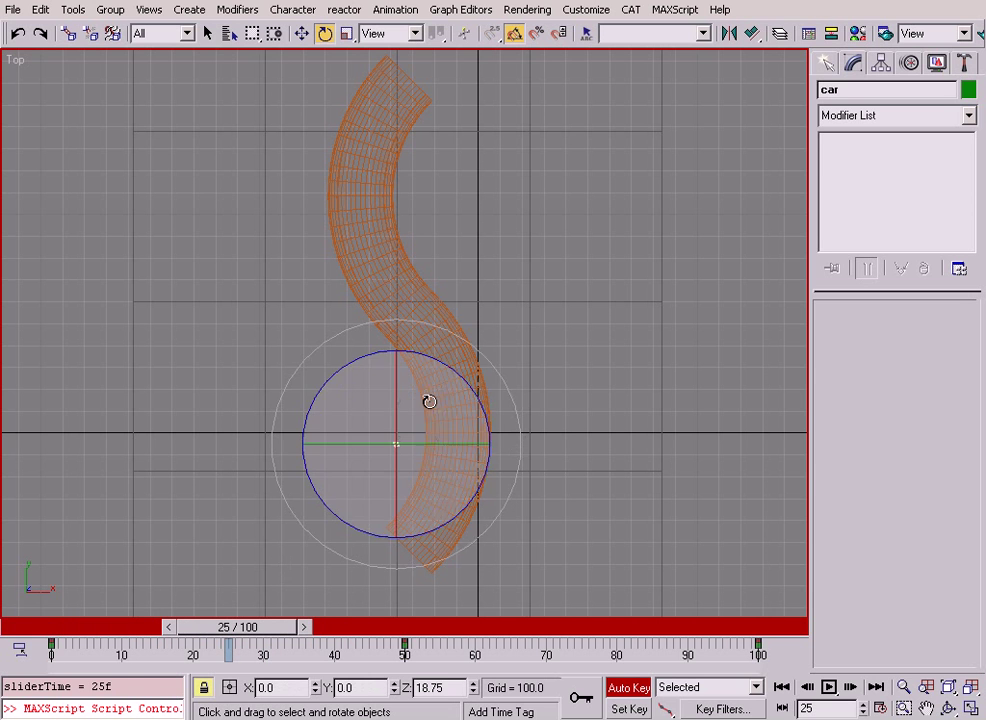
key(w)
drag(436, 418, 488, 414)
scroll(482, 453, up, 5)
right_click(425, 394)
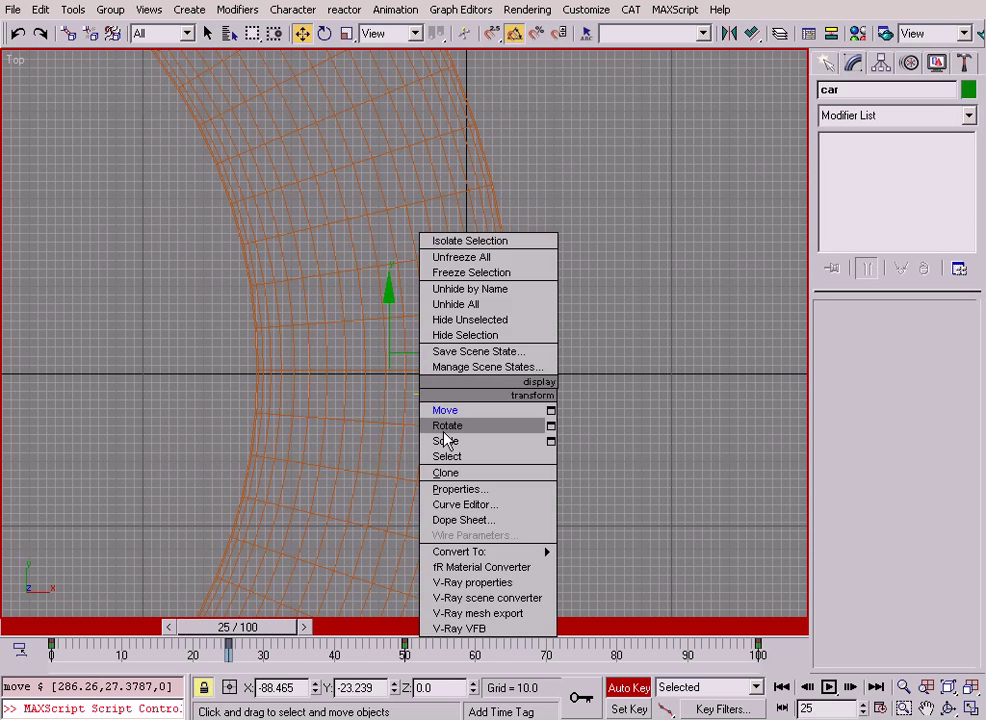
click(445, 424)
drag(464, 341, 453, 376)
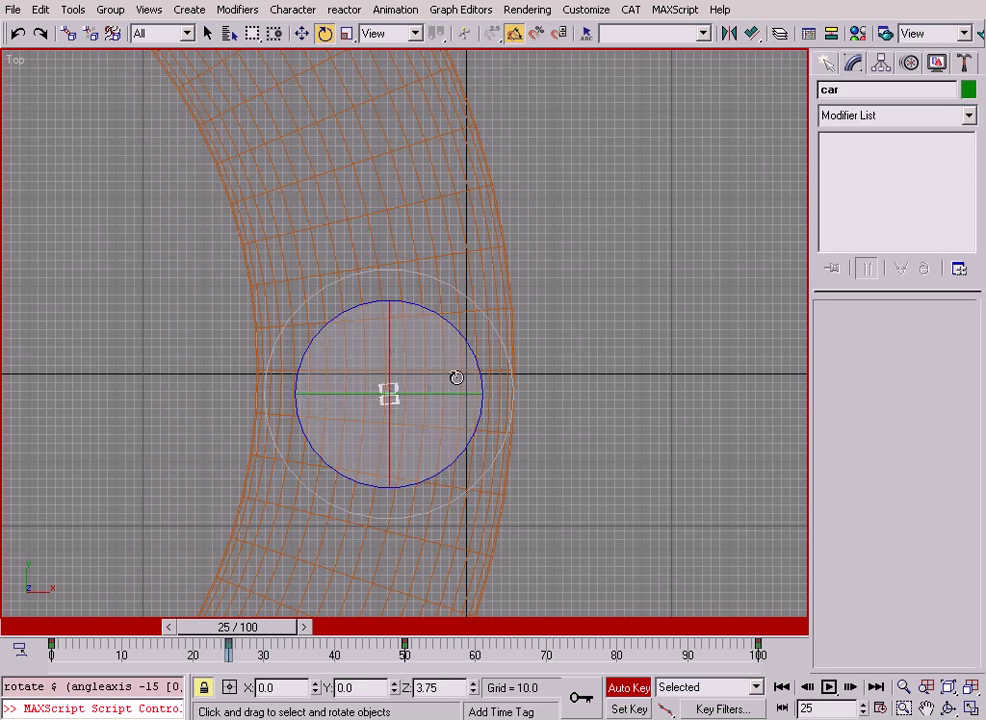
At frame 75, move the car onto the centreline of the tunnel's second bend
drag(267, 630, 604, 597)
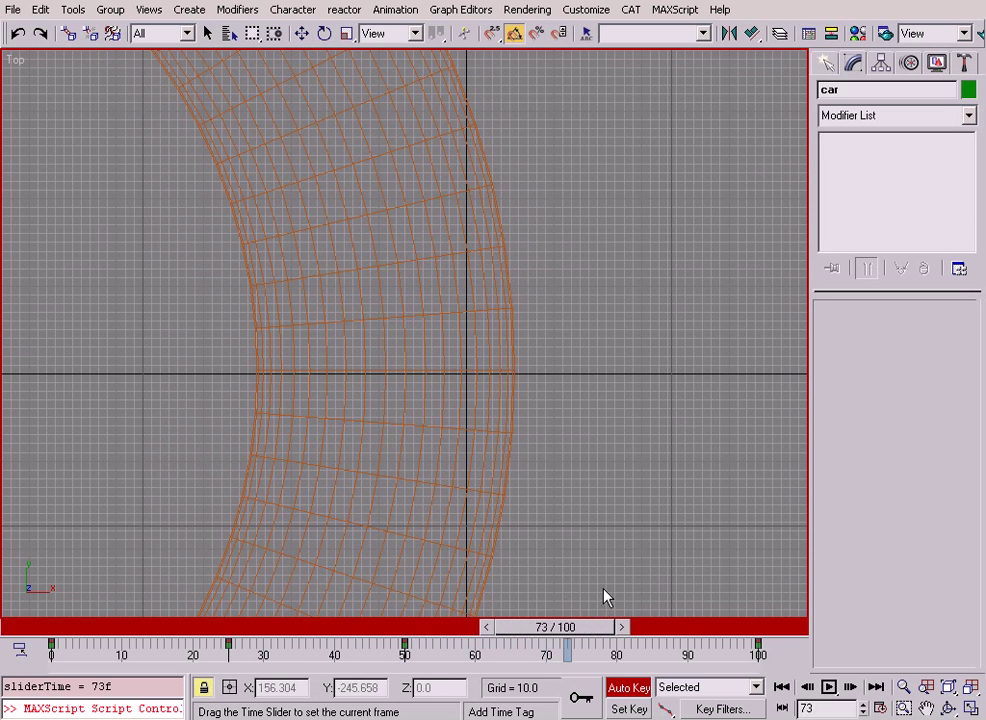
scroll(380, 267, down, 3)
middle_drag(391, 294, 416, 484)
middle_drag(336, 200, 505, 403)
scroll(408, 332, up, 3)
right_click(475, 372)
click(495, 396)
drag(510, 336, 394, 371)
Rotate the car -35 degrees about Z at frame 75 to follow the second bend
right_click(343, 325)
click(361, 364)
scroll(405, 320, down, 6)
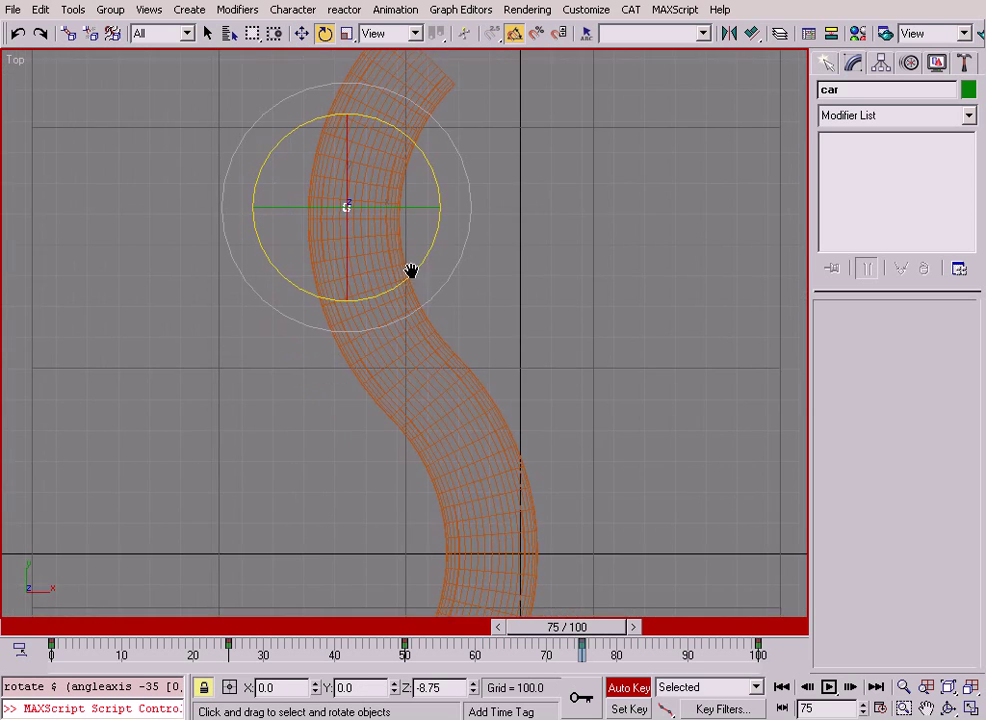
Return to frame 0 and display the car's motion trajectory through the tunnel
scroll(410, 329, up, 3)
drag(590, 626, 28, 547)
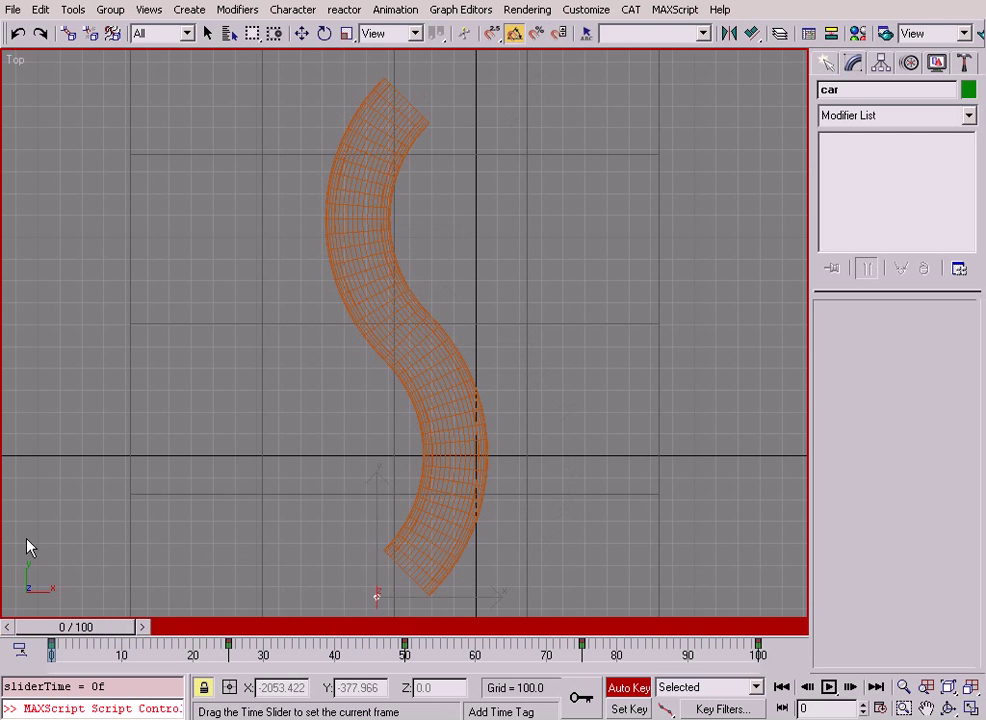
key(e)
right_click(365, 367)
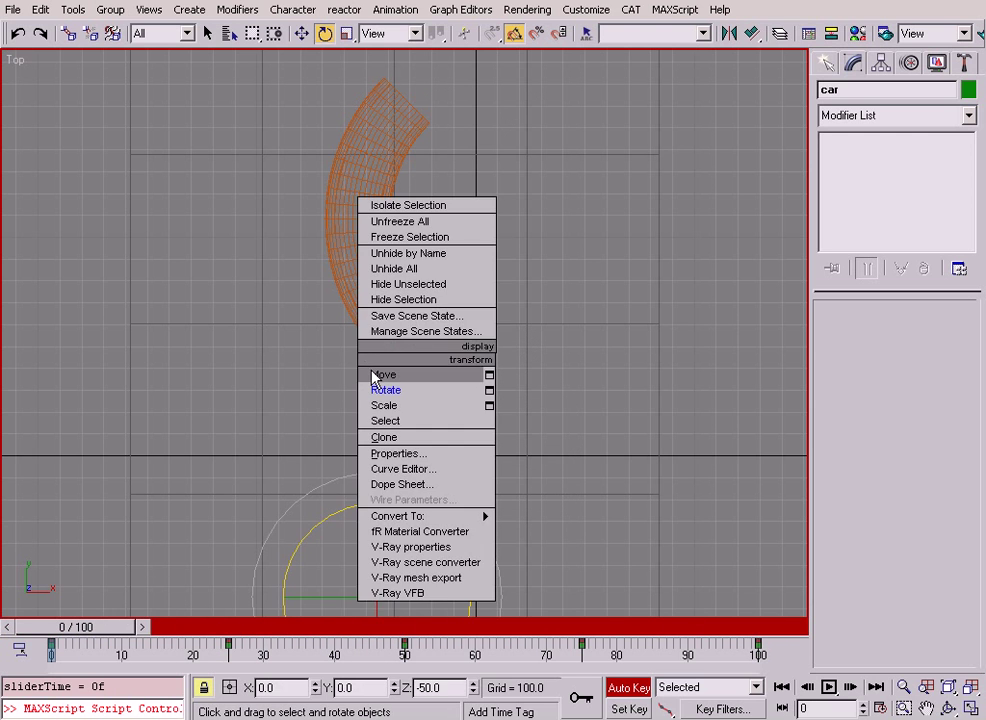
click(378, 376)
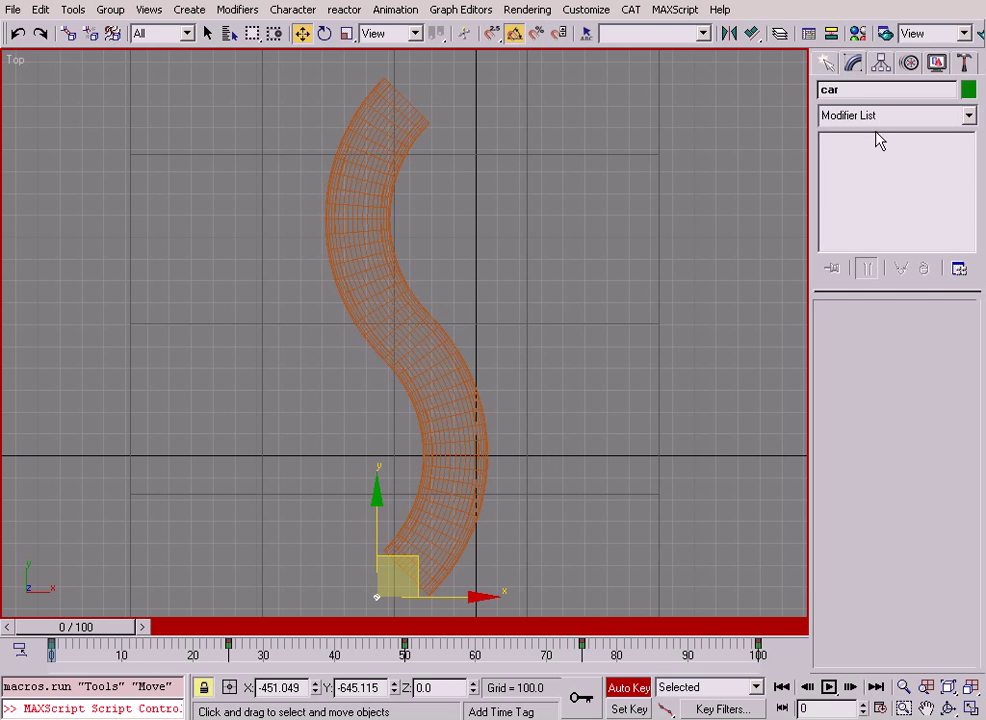
click(910, 64)
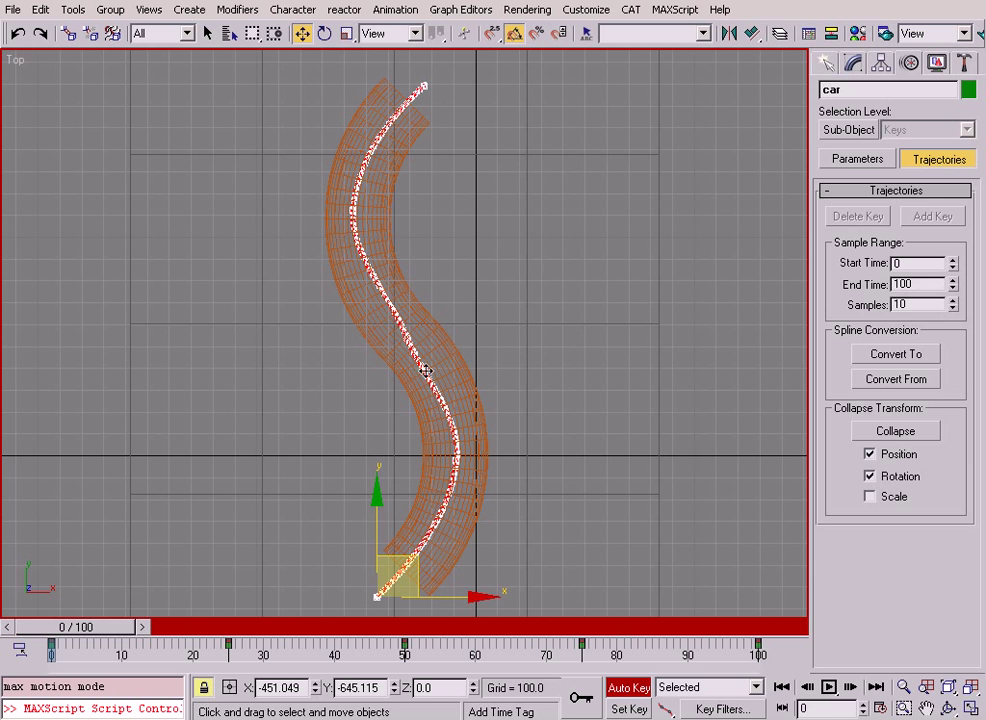
At frame 40, shift the car toward the tunnel's centreline, to about X -163, Y 330, to smooth its path
drag(112, 630, 370, 582)
key(w)
scroll(438, 360, up, 2)
scroll(443, 393, down, 1)
middle_drag(443, 393, 410, 318)
drag(437, 320, 448, 315)
scroll(449, 315, down, 4)
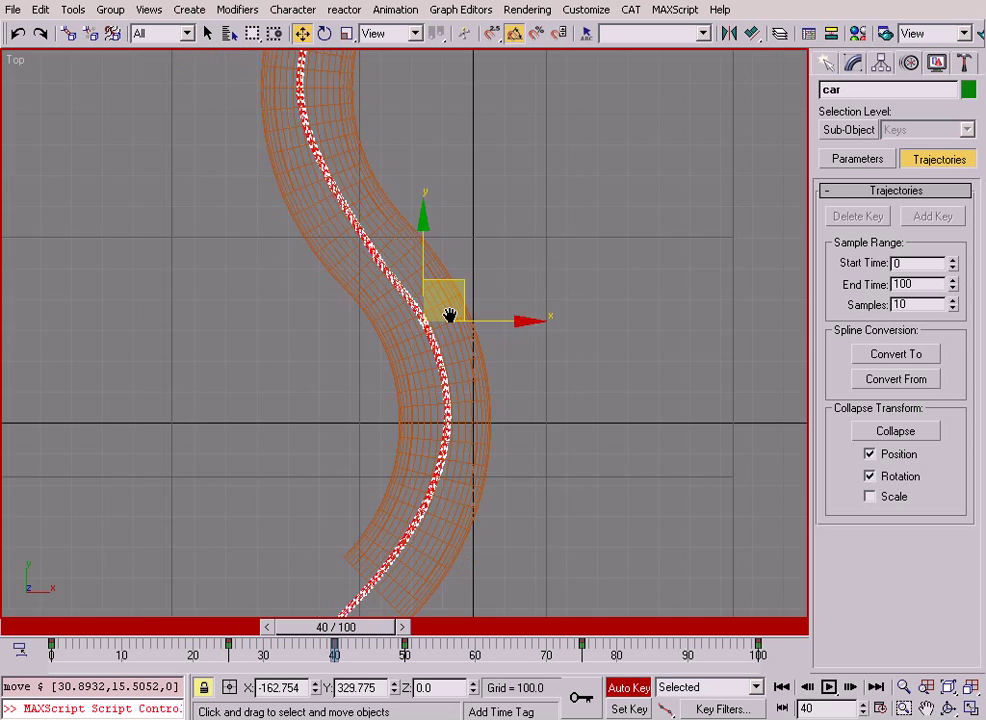
At frame 61, move the car to about X -498, Y 782 to centre its path in the tunnel
middle_drag(433, 292, 464, 427)
scroll(458, 403, up, 2)
drag(352, 632, 493, 628)
key(w)
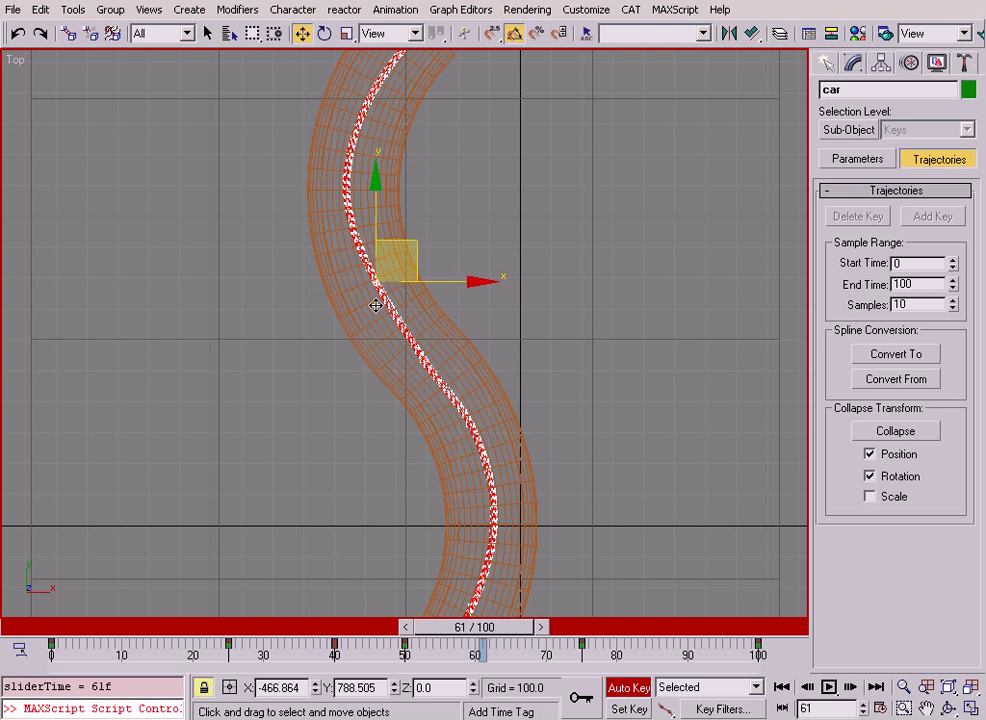
drag(419, 260, 407, 260)
scroll(466, 385, down, 4)
middle_drag(466, 387, 466, 342)
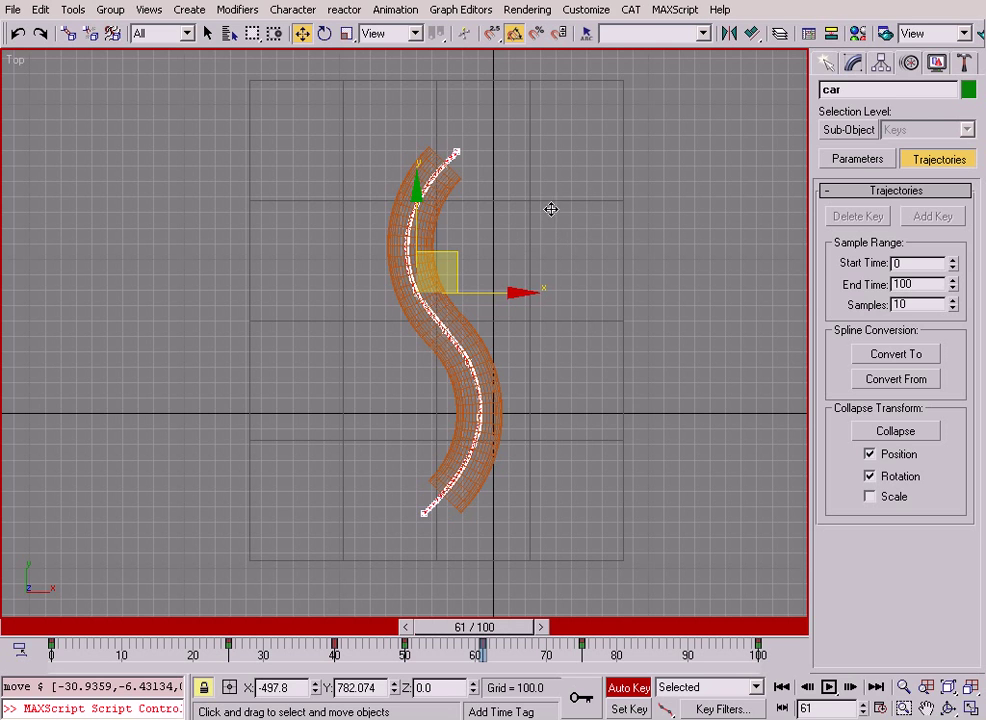
Unlock the selection and play the car animation from frame 0 in the maximized Perspective view, displayed in wireframe
click(855, 65)
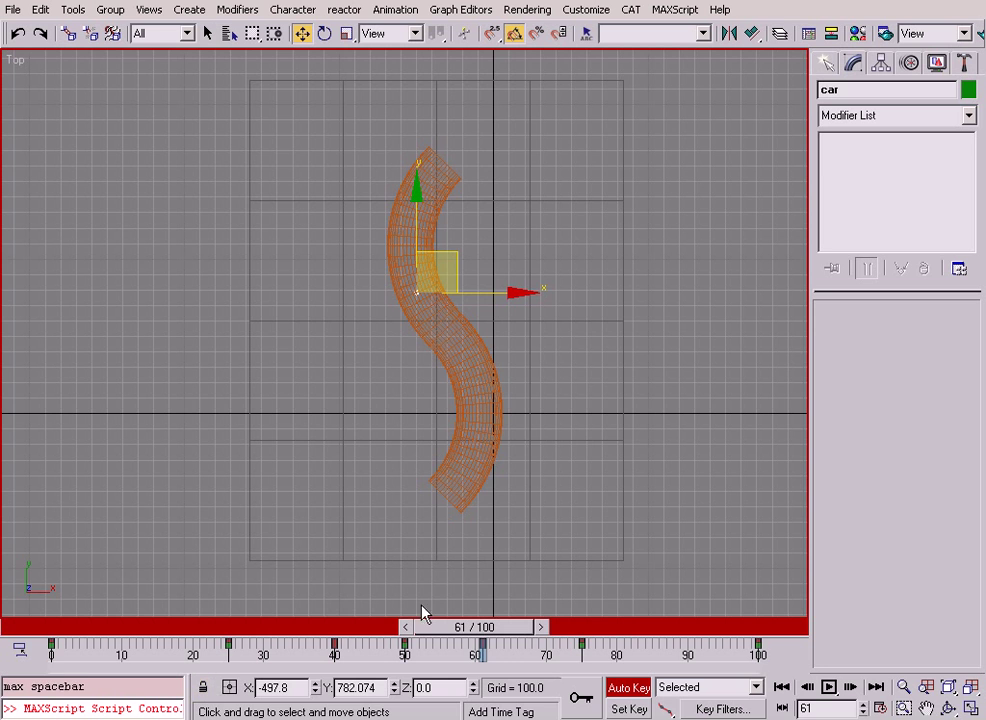
click(633, 540)
key(alt+w)
click(660, 529)
key(alt+w)
scroll(549, 431, down, 4)
mouse_move(549, 431)
middle_down()
mouse_move(643, 594)
mouse_move(491, 420)
mouse_move(662, 500)
mouse_move(612, 513)
mouse_move(589, 491)
middle_up()
key(F3)
scroll(625, 555, down, 2)
click(782, 687)
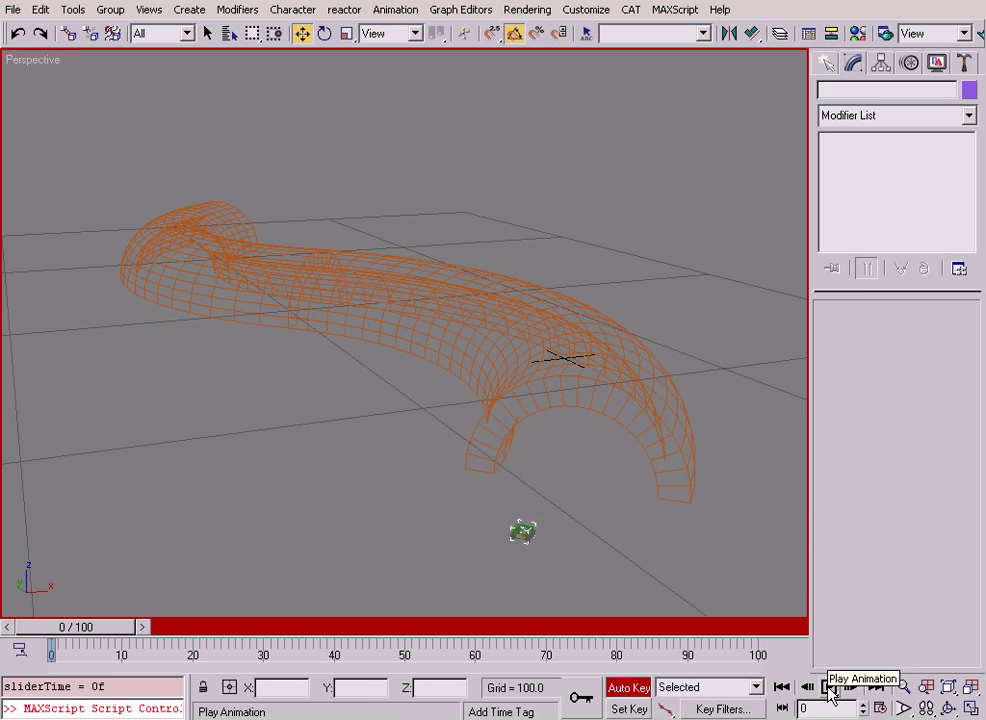
click(829, 687)
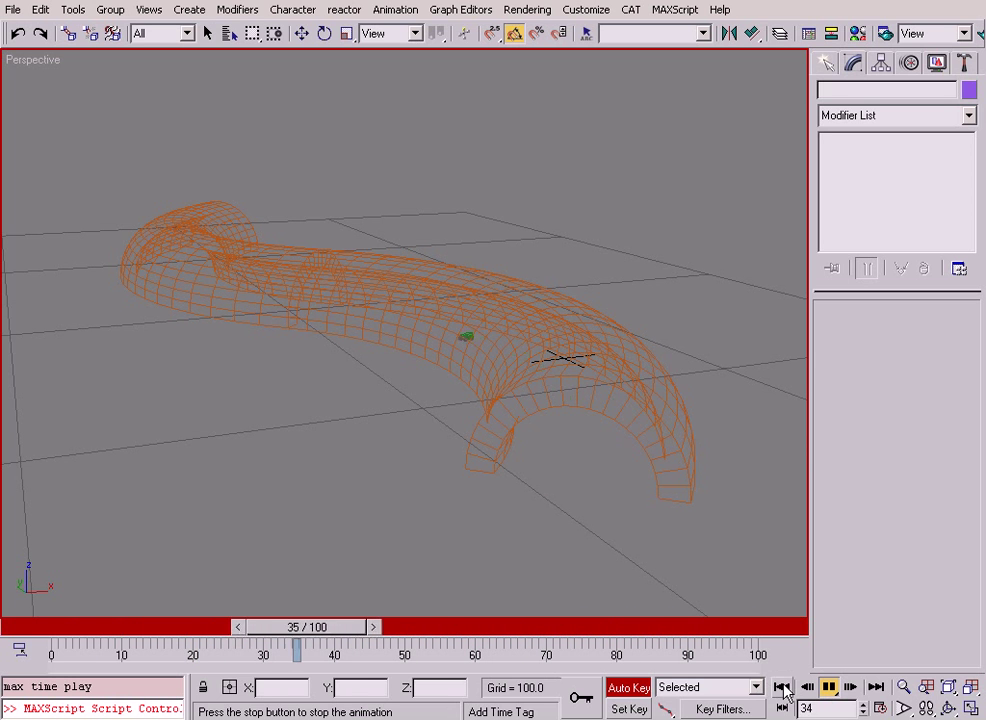
Inspect the tunnel entrance up close in shaded display during playback, and rewind the animation to frame 0
scroll(634, 480, up, 4)
mouse_move(634, 480)
middle_down()
mouse_move(495, 396)
mouse_move(542, 446)
mouse_move(499, 405)
mouse_move(502, 381)
mouse_move(493, 418)
middle_up()
key(F3)
key(alt+z)
drag(493, 418, 515, 386)
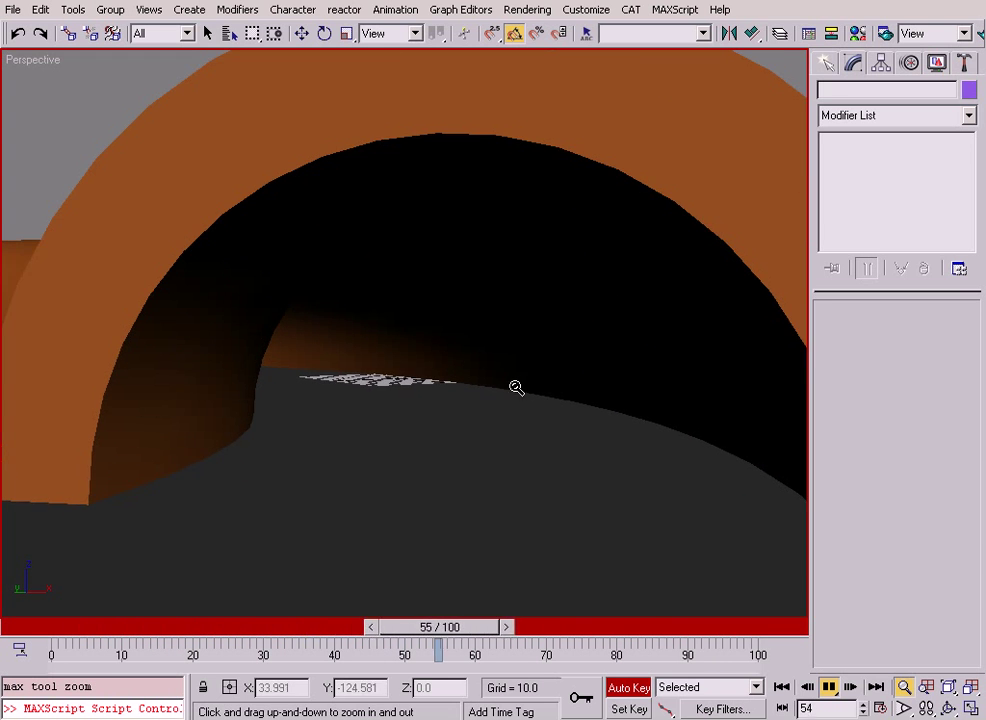
middle_drag(515, 386, 472, 378)
click(783, 688)
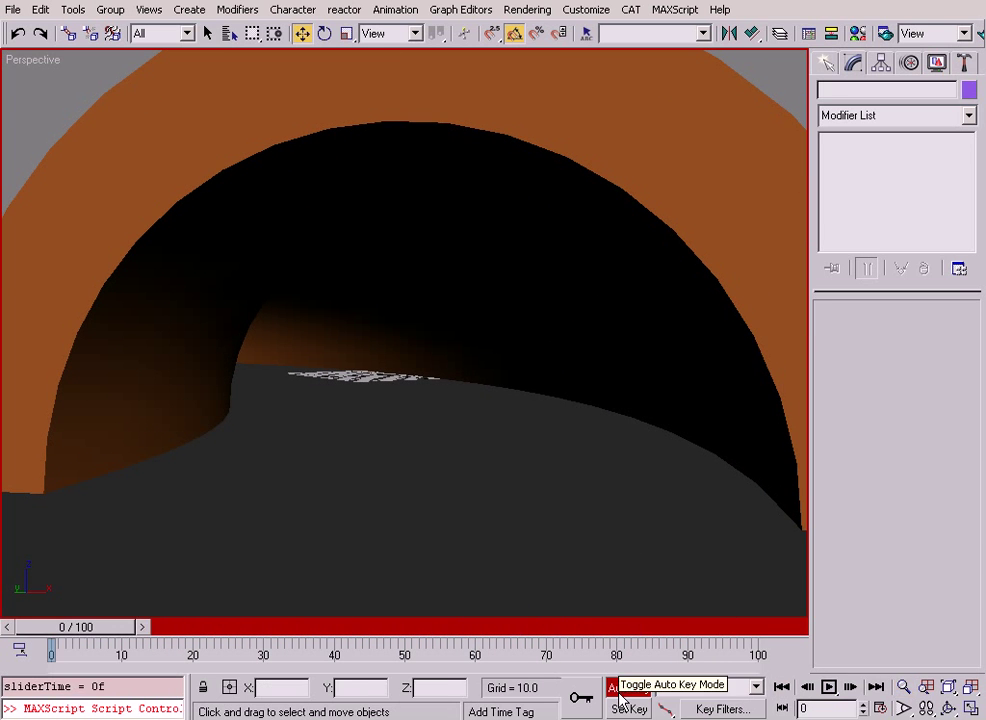
Create a Target camera behind the car in the Top view at about X -520, Y -701, aimed toward the car
key(alt+w)
click(207, 211)
key(alt+w)
key(alt+z)
drag(383, 460, 604, 62)
click(828, 63)
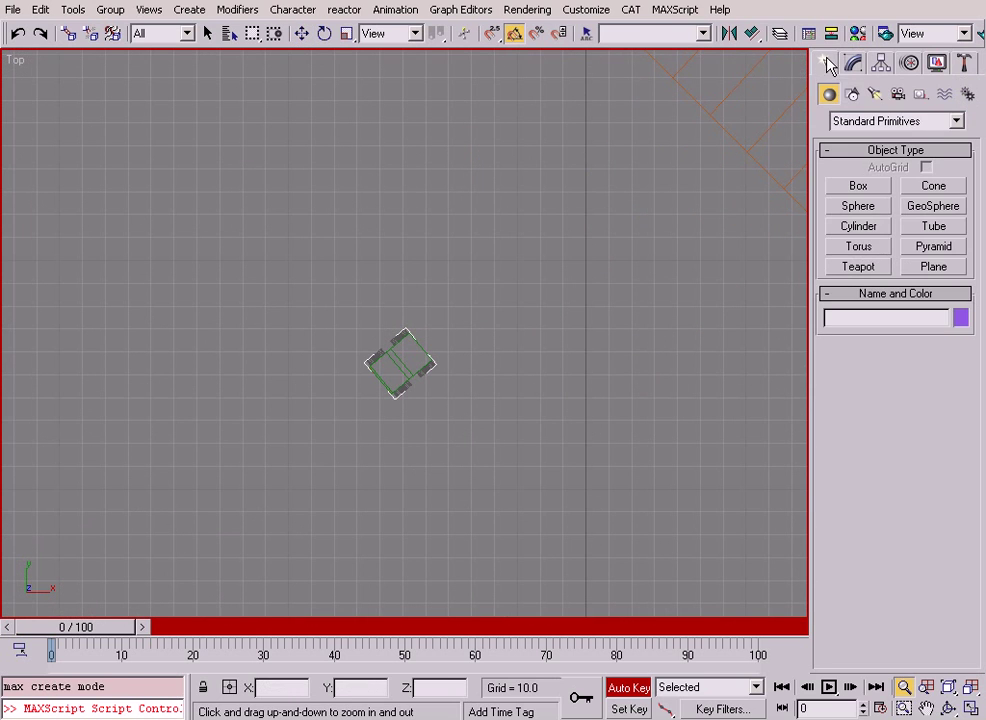
click(899, 96)
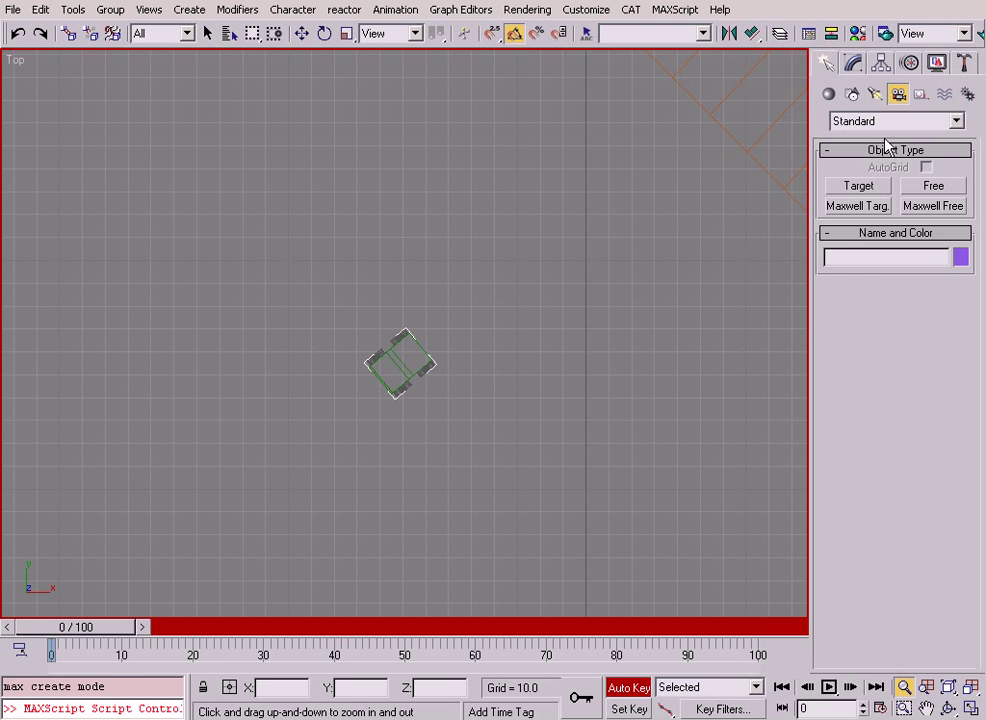
click(860, 187)
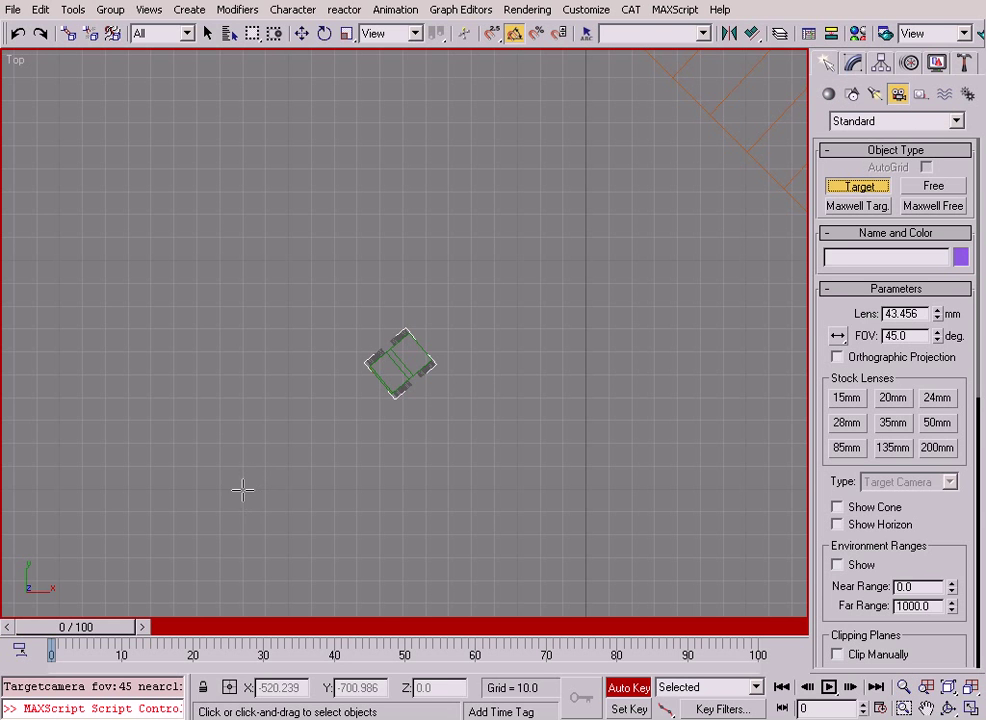
drag(242, 490, 357, 405)
Turn off Auto Key, link the camera's target to the car, and scrub the timeline to test the link
key(w)
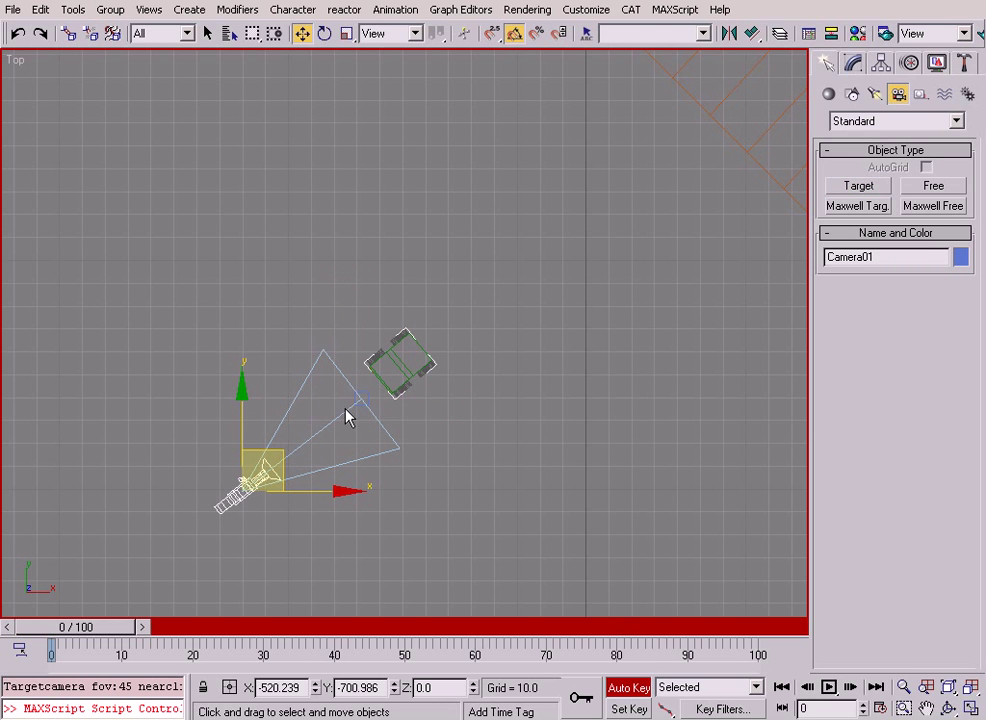
drag(359, 401, 431, 280)
key(alt+z)
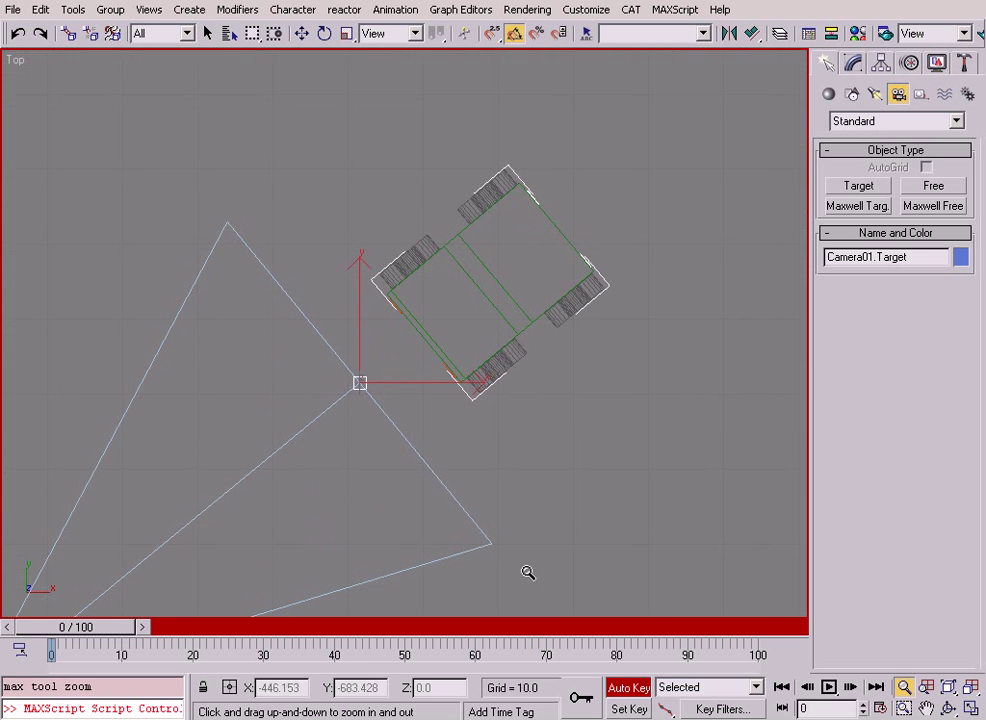
click(629, 688)
click(68, 33)
key(F3)
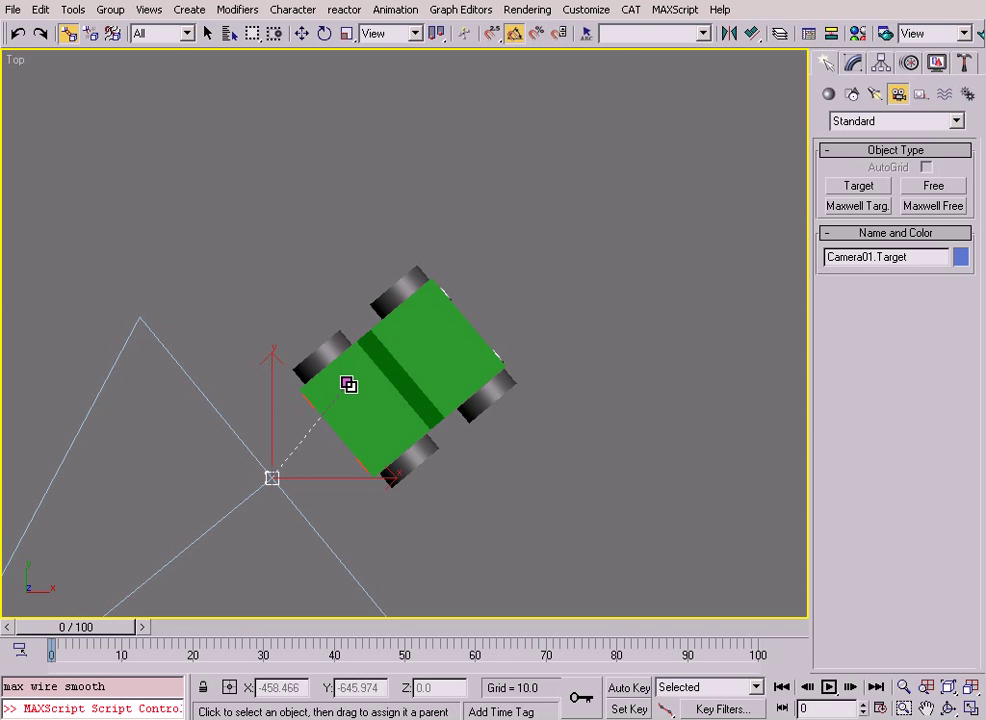
scroll(346, 385, down, 10)
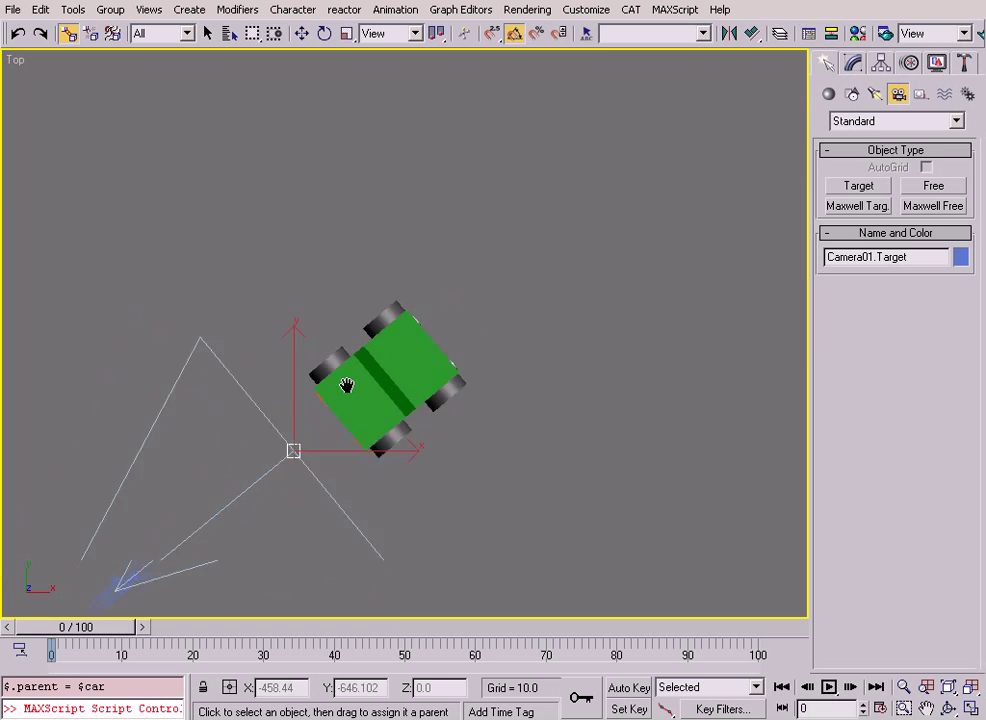
scroll(318, 477, down, 3)
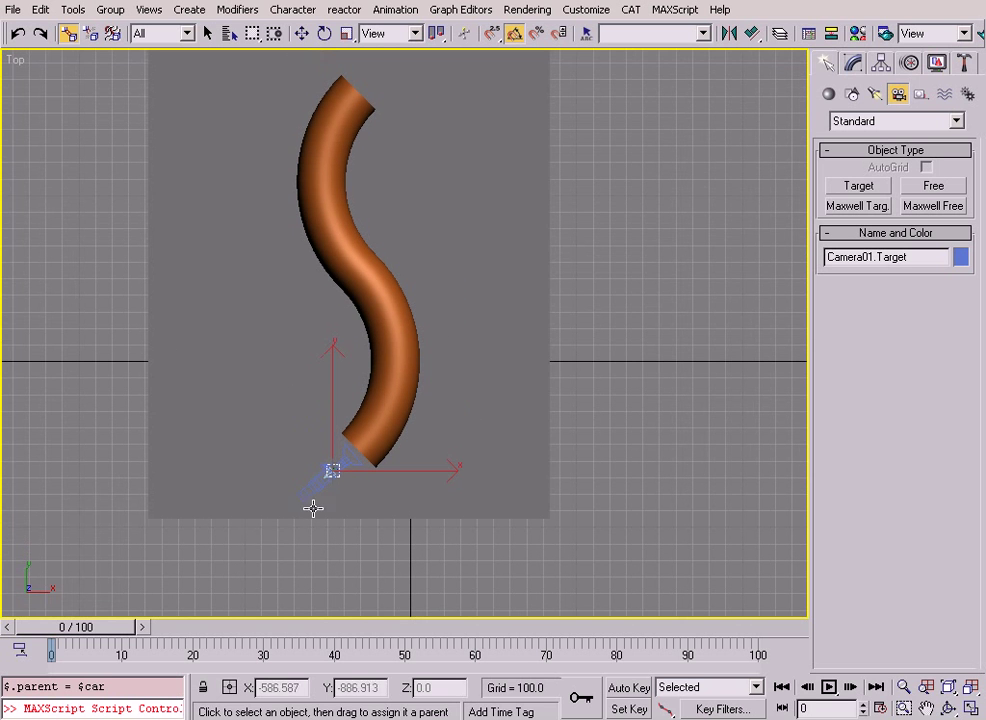
mouse_move(113, 627)
mouse_down()
mouse_move(378, 620)
mouse_move(852, 552)
mouse_move(557, 592)
mouse_move(103, 612)
mouse_up()
Select the target camera together with its target in the wireframe Top view and delete them
key(alt+z)
drag(328, 513, 402, 295)
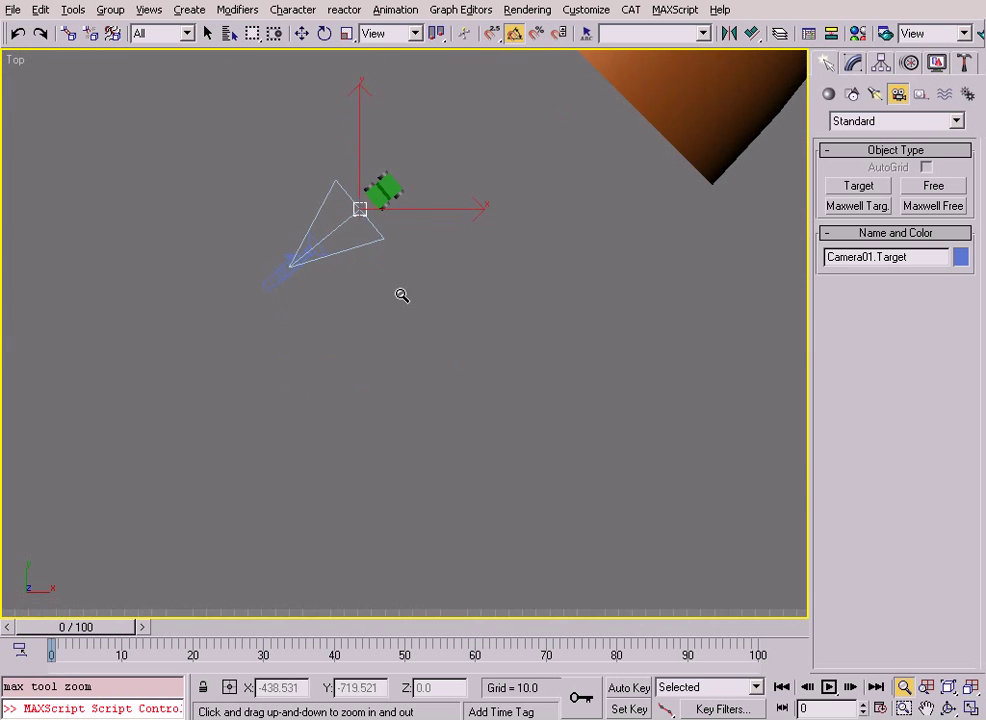
middle_drag(402, 295, 386, 447)
right_click(383, 449)
right_click(272, 424)
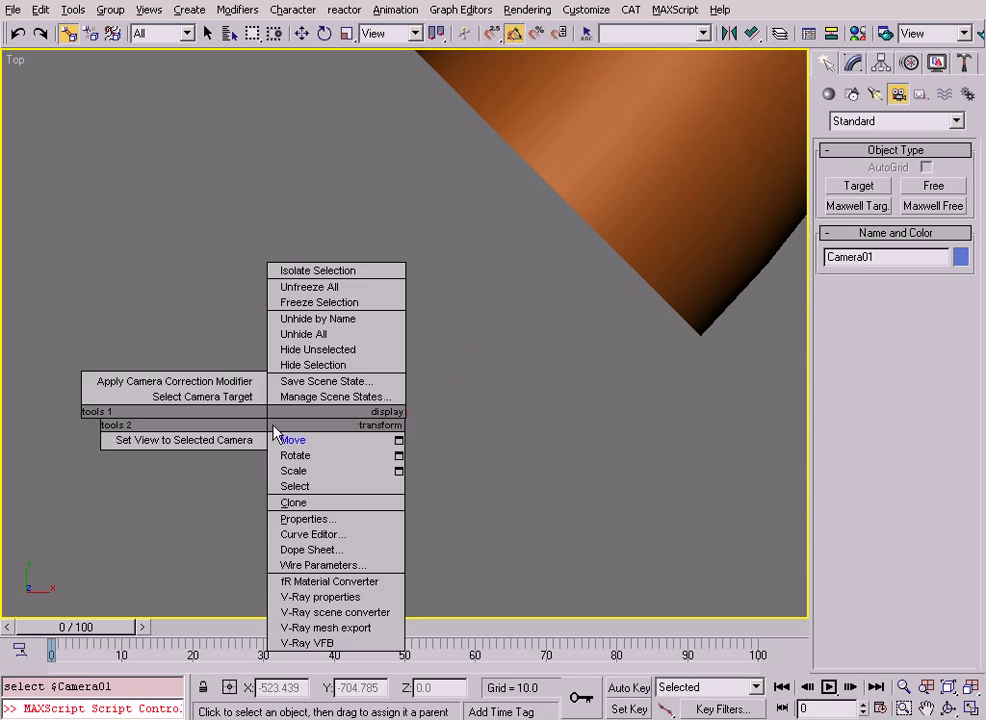
click(286, 439)
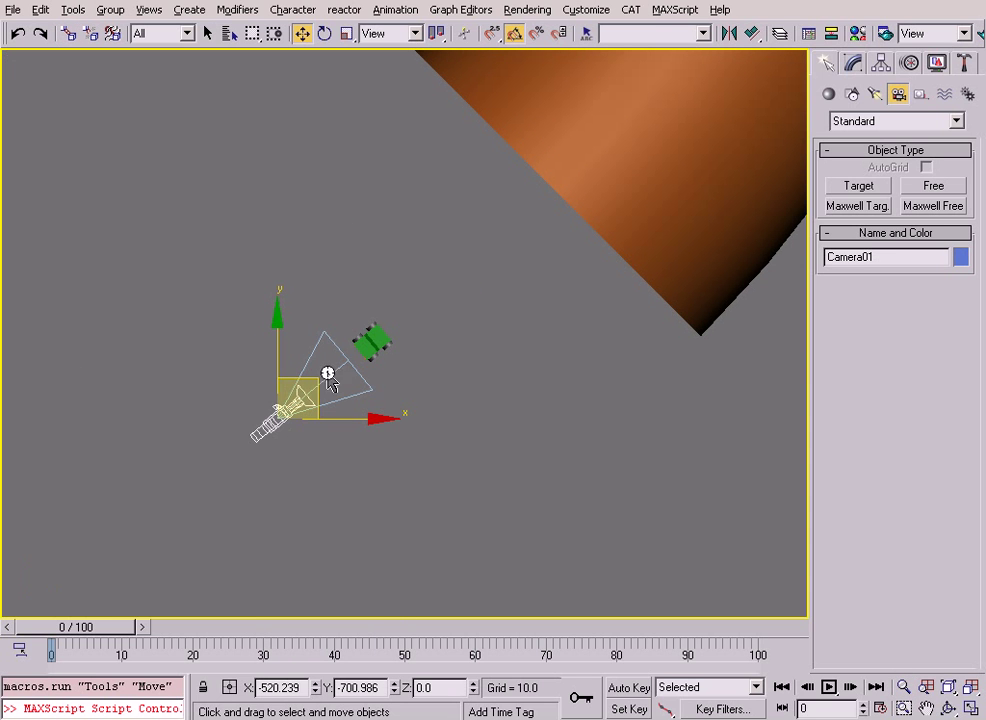
click(329, 378)
key(F3)
click(329, 377)
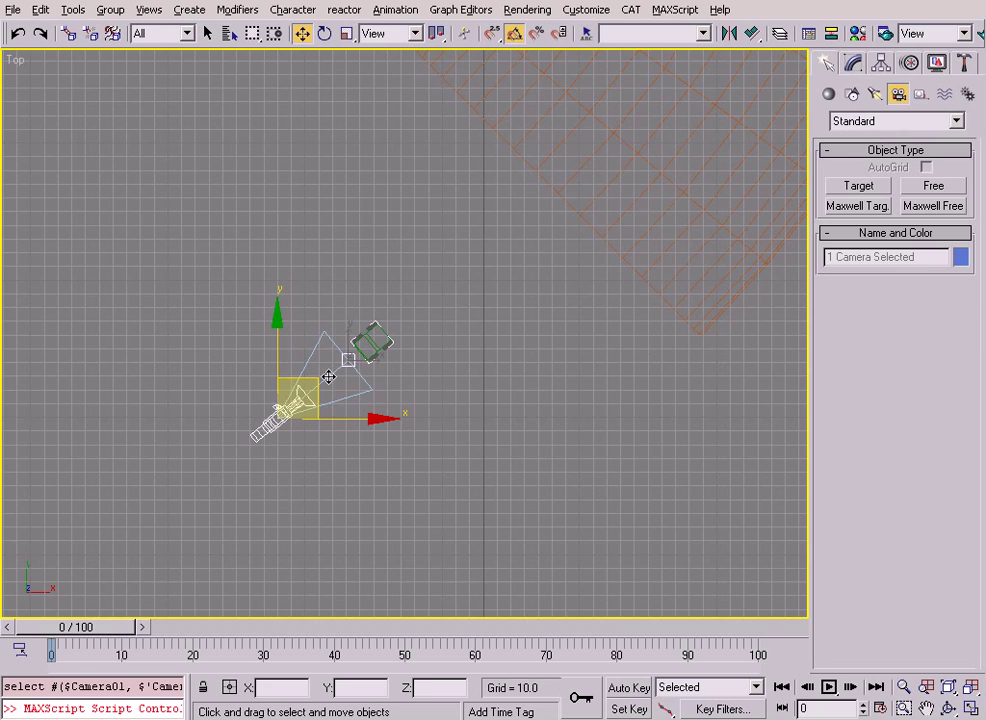
key(Delete)
Create a Free camera beside the car in the Front view, at a height of about Z 18
scroll(303, 490, down, 4)
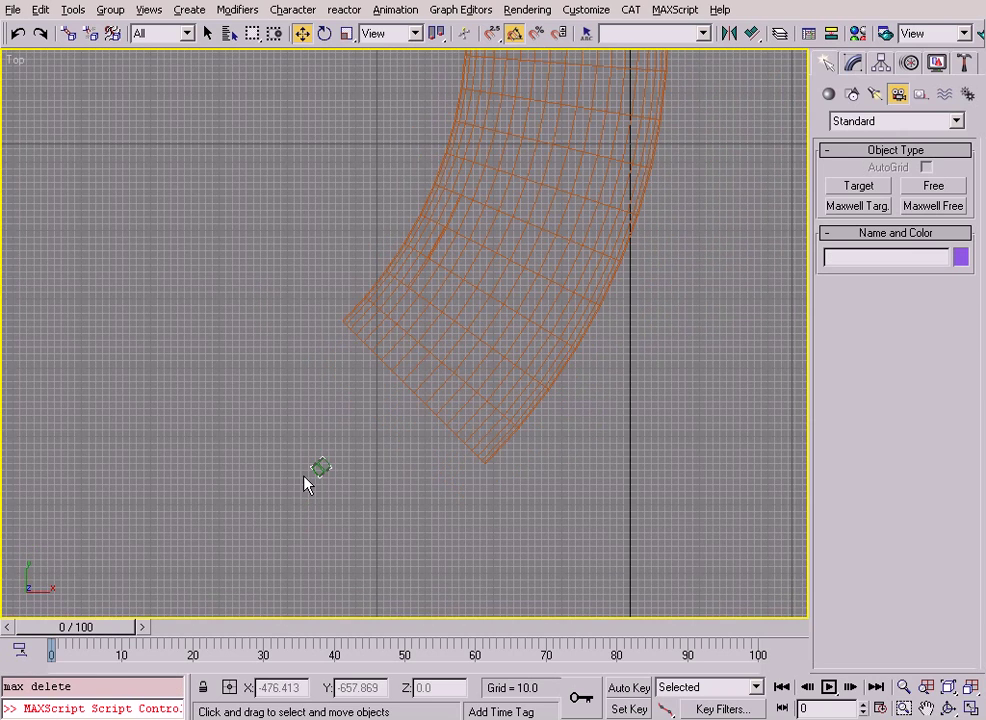
scroll(303, 484, down, 2)
key(alt+w)
key(alt+w)
middle_drag(418, 348, 708, 443)
key(alt+z)
drag(519, 365, 484, 427)
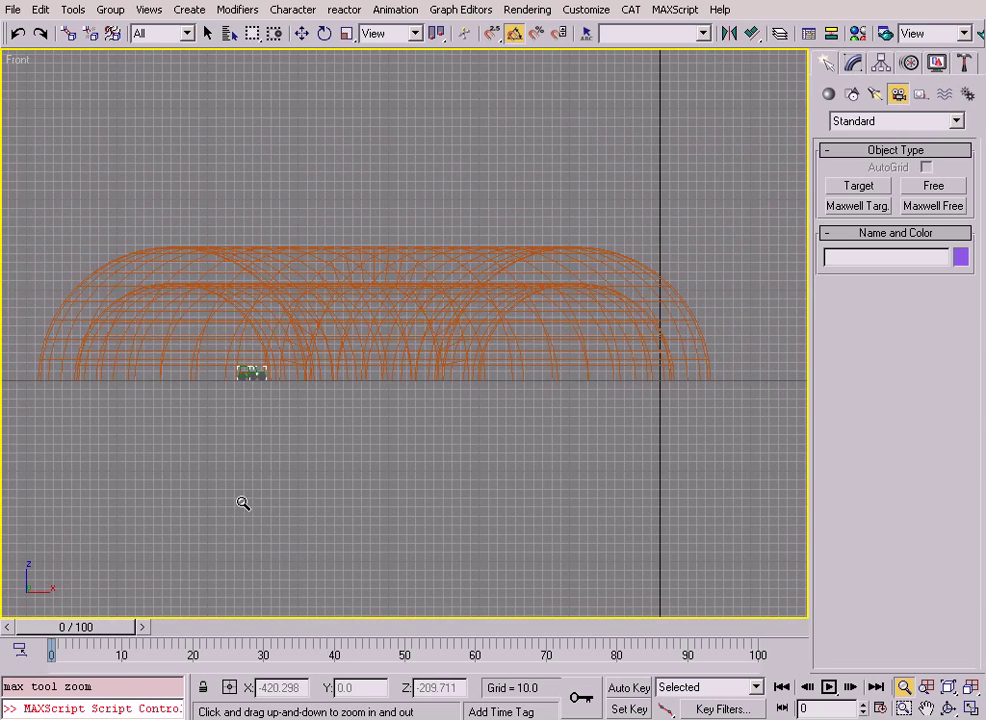
drag(212, 341, 275, 236)
middle_drag(345, 398, 366, 371)
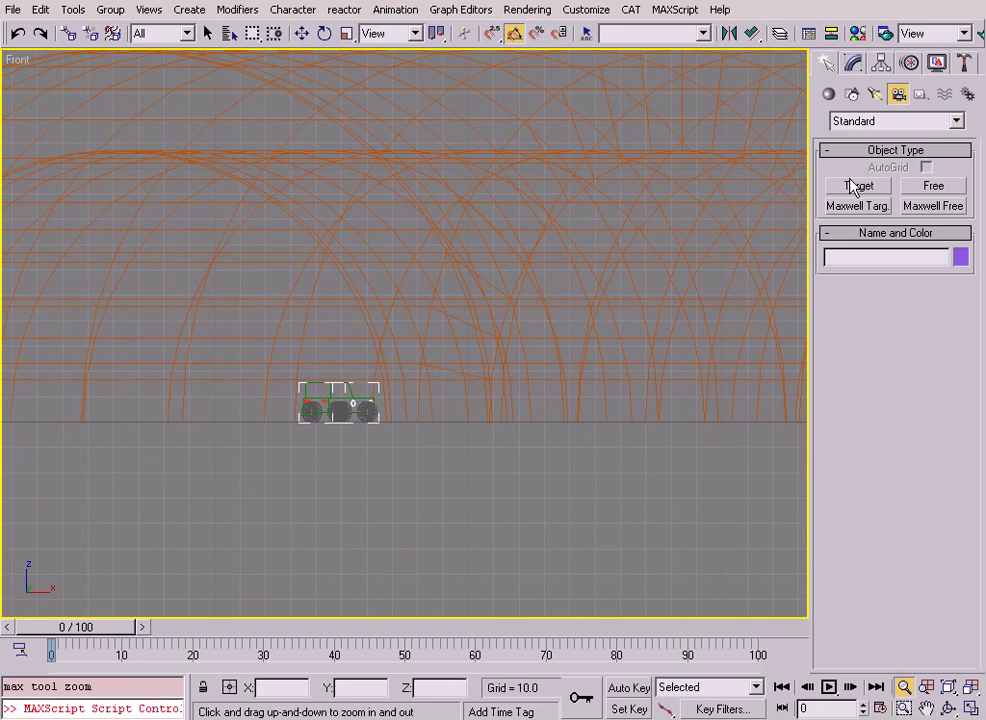
click(932, 186)
drag(214, 406, 242, 368)
Move the free camera in the Top view to about X -559, Y -703, behind the car
key(alt+w)
right_click(260, 264)
key(alt+w)
scroll(295, 306, down, 3)
key(w)
drag(348, 137, 323, 378)
scroll(323, 380, up, 8)
scroll(245, 440, up, 3)
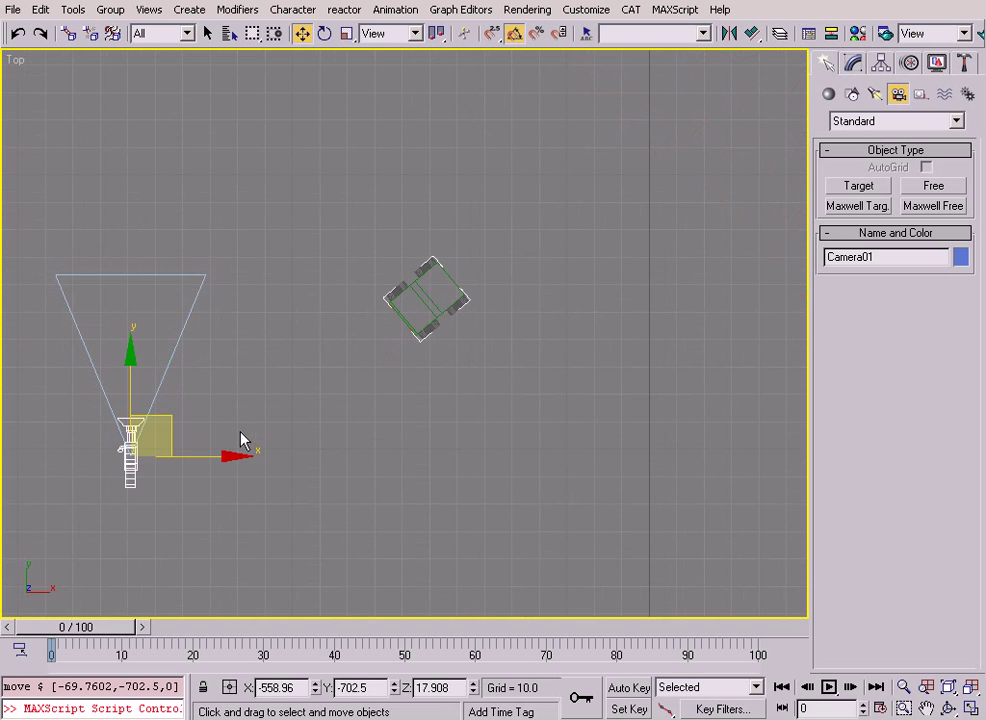
Rotate the camera -55 degrees about Z toward the car and position it at about X -531, Y -703
drag(170, 416, 288, 436)
right_click(238, 418)
click(260, 452)
right_click(288, 428)
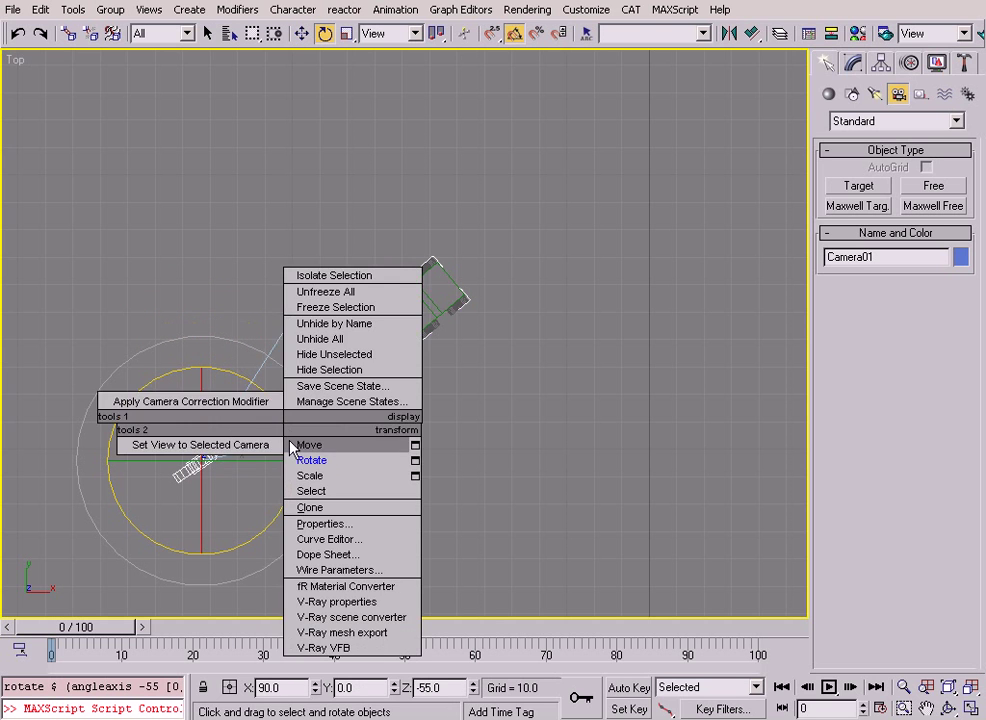
click(306, 442)
drag(208, 458, 214, 455)
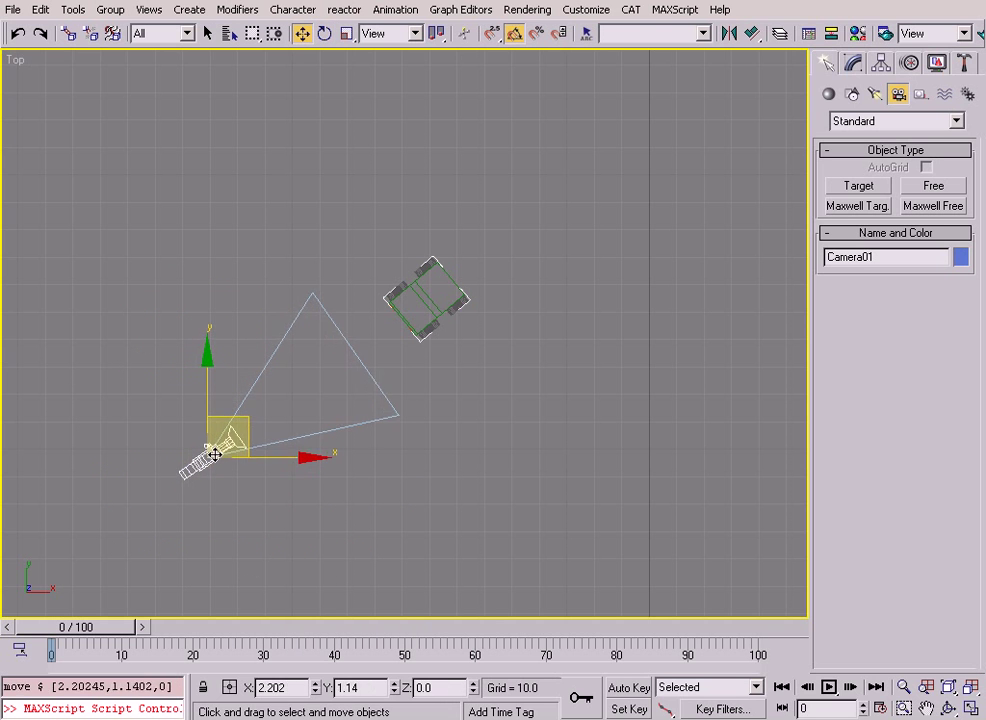
Switch the Perspective viewport to the Camera01 view and move the camera to about X -536, Y -703
key(alt+w)
right_click(498, 514)
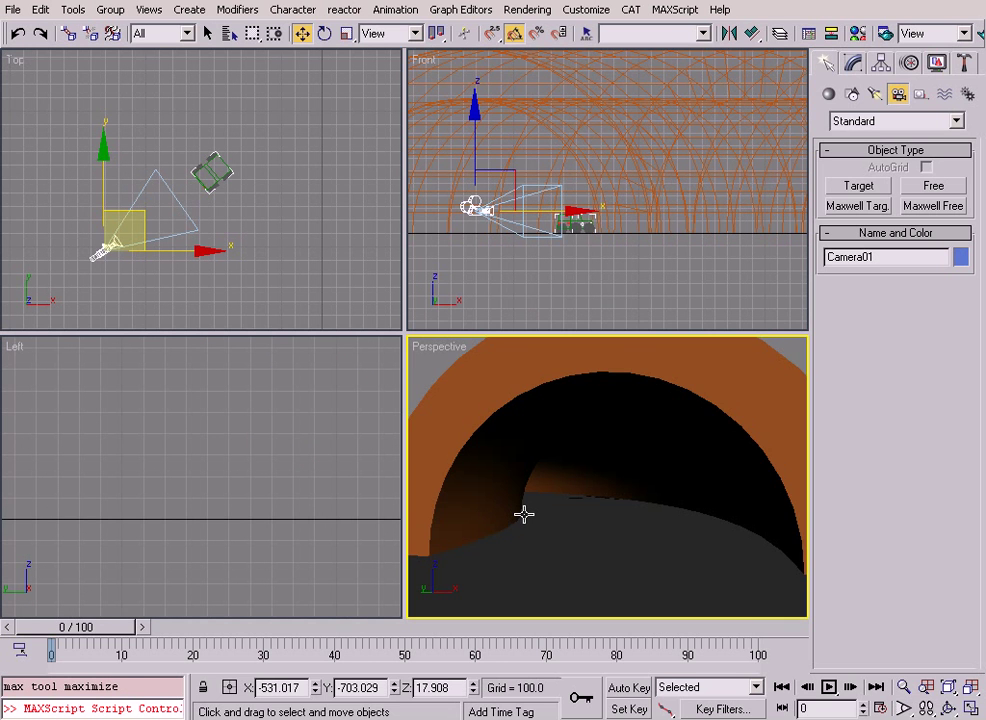
key(c)
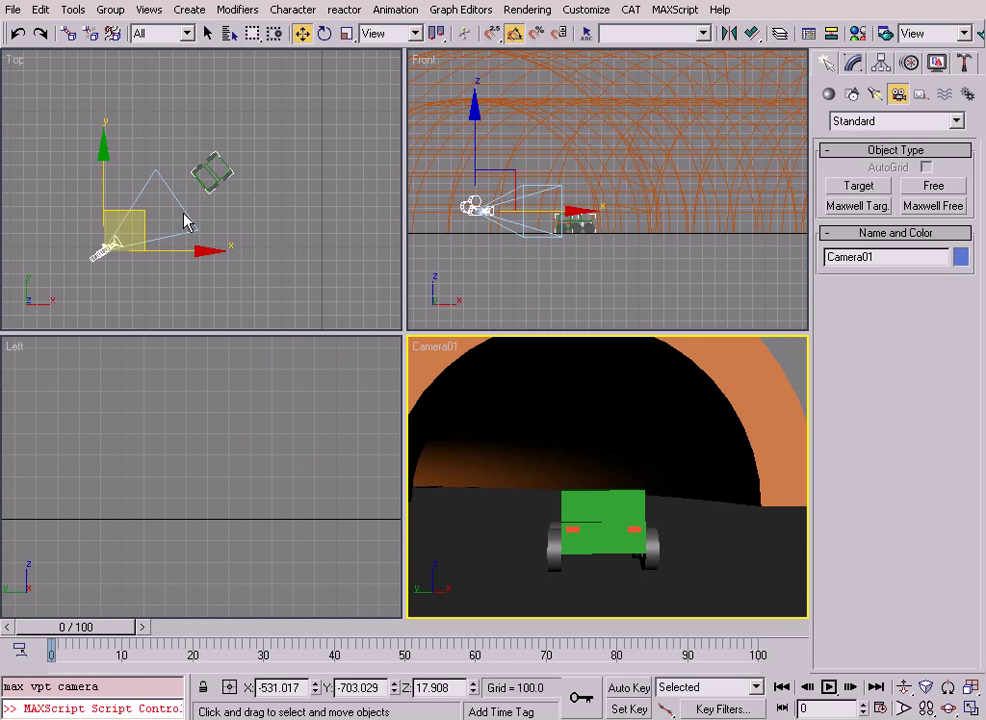
middle_drag(185, 222, 224, 186)
mouse_move(213, 185)
mouse_down()
mouse_move(224, 202)
mouse_move(176, 198)
mouse_move(158, 158)
mouse_move(198, 147)
mouse_move(208, 186)
mouse_up()
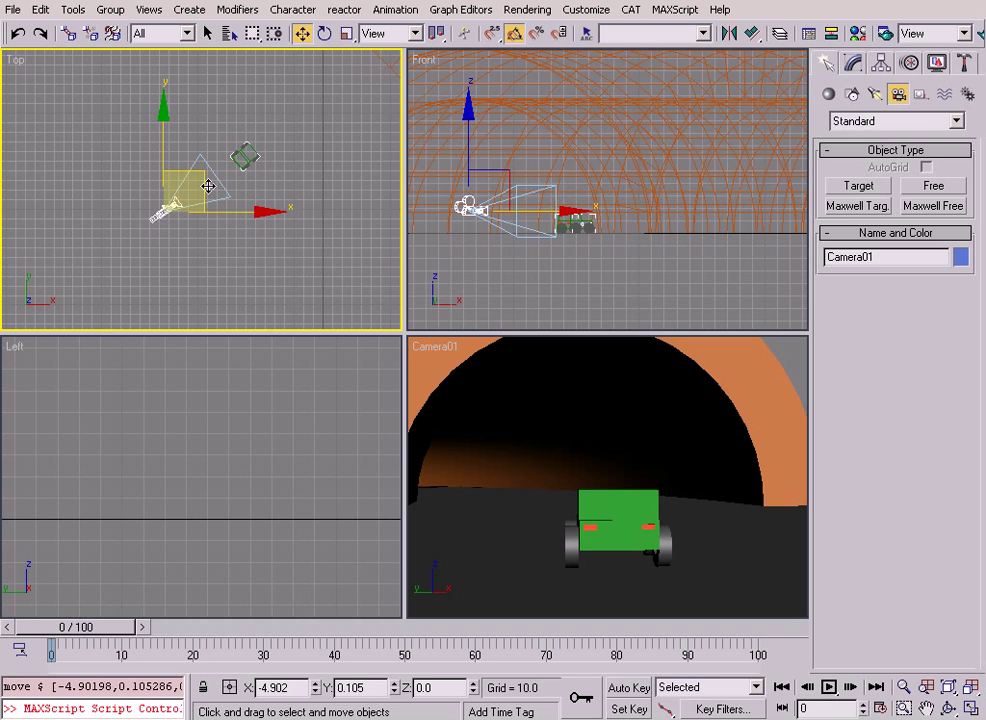
Turn on Auto Key and, at frame 20, move the camera into the tunnel to about X -237, Y -430
click(630, 688)
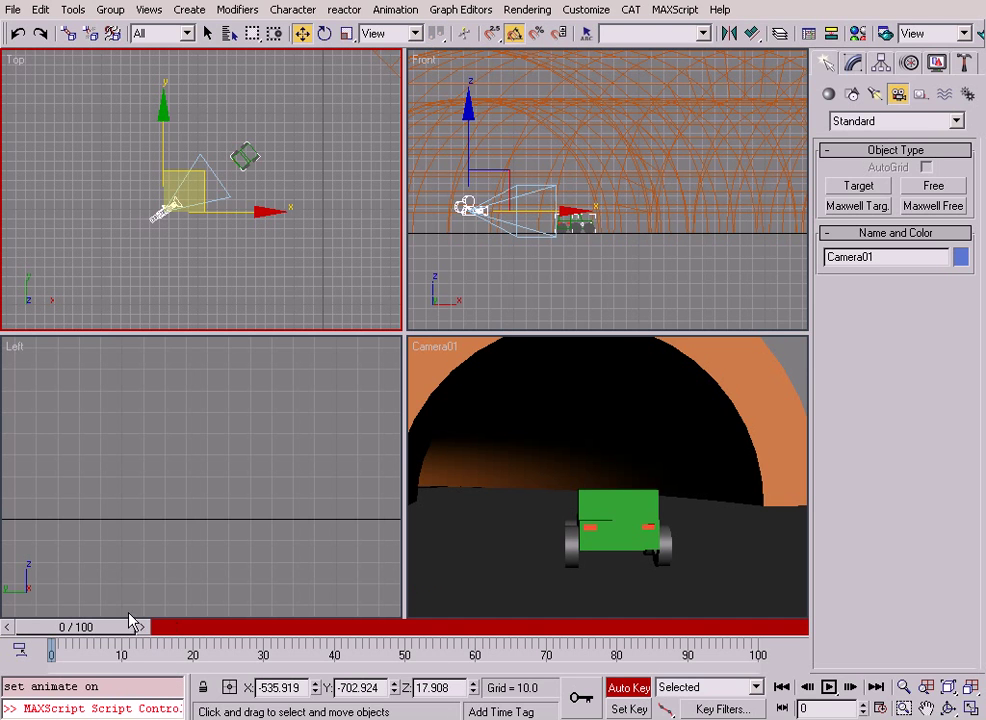
drag(108, 632, 222, 626)
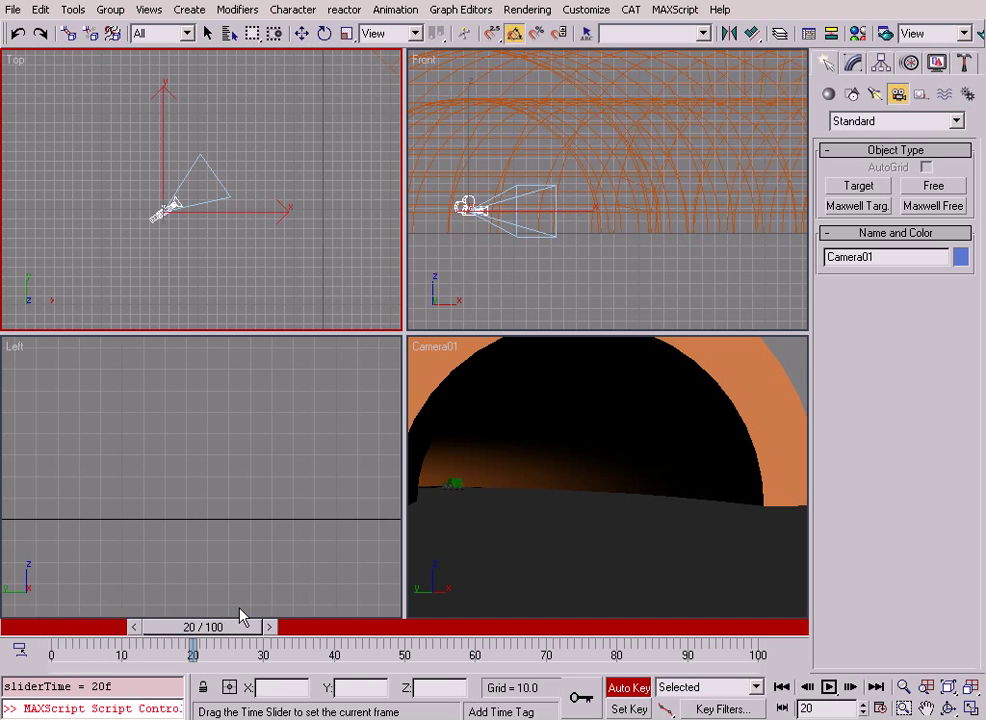
key(w)
scroll(314, 84, down, 2)
middle_drag(314, 84, 184, 234)
scroll(140, 272, down, 2)
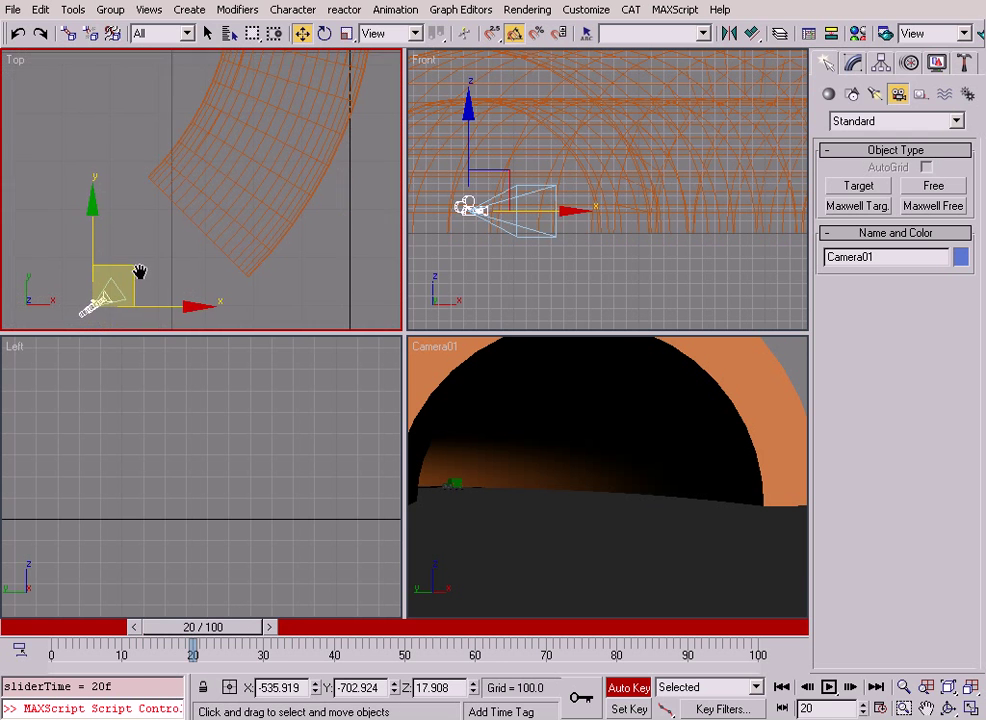
drag(132, 266, 276, 141)
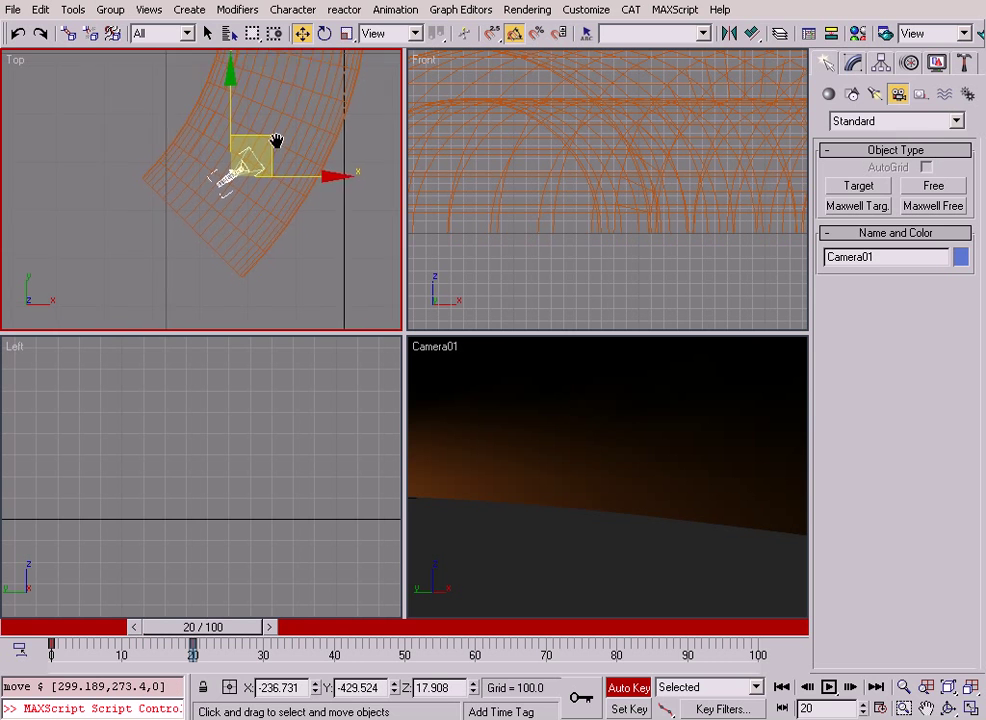
At frame 20, rotate the camera 30 degrees about Z and move it to about X -170, Y -297
middle_drag(276, 141, 208, 234)
right_click(208, 234)
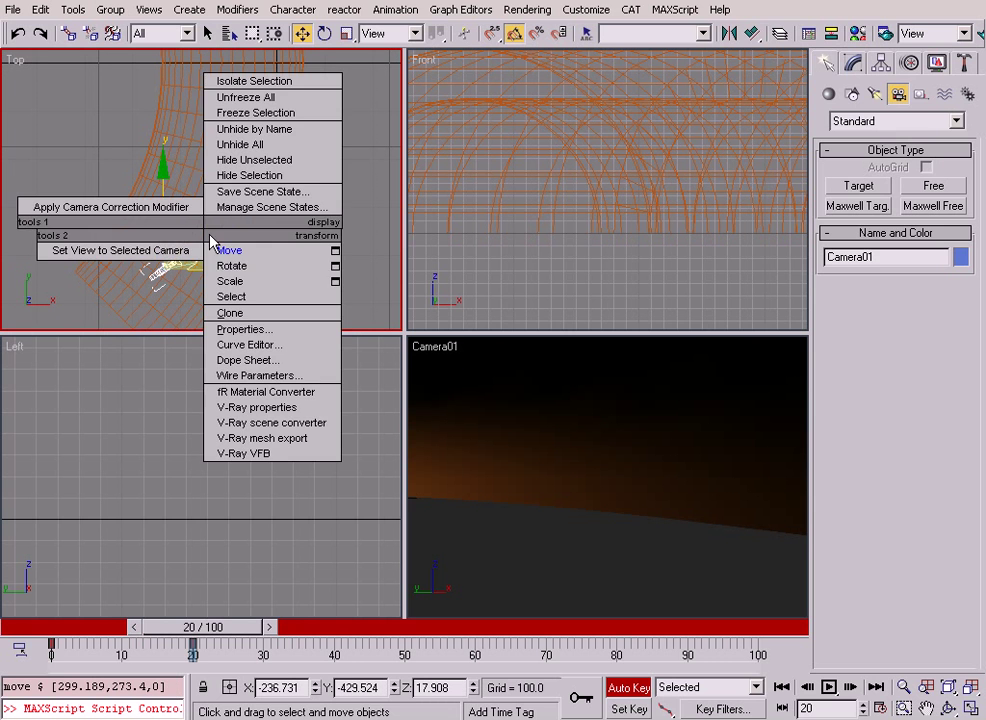
click(242, 264)
drag(247, 229, 250, 192)
right_click(250, 192)
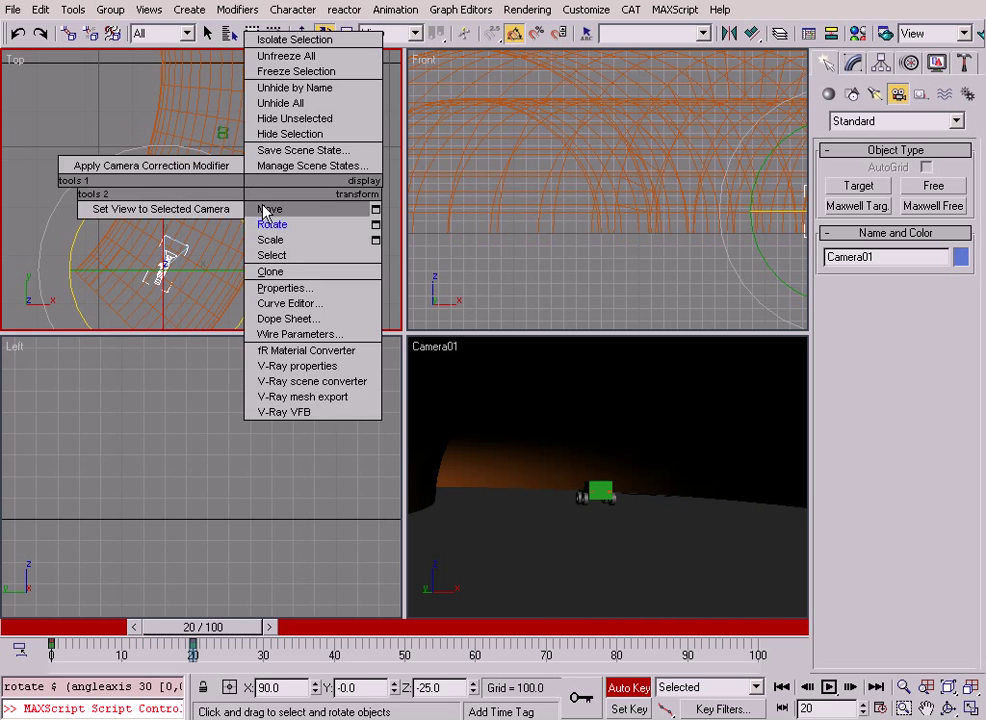
click(268, 205)
drag(205, 237, 237, 175)
At frame 40, move the camera to about X -130, Y 190 and rotate it toward the car
drag(233, 630, 340, 622)
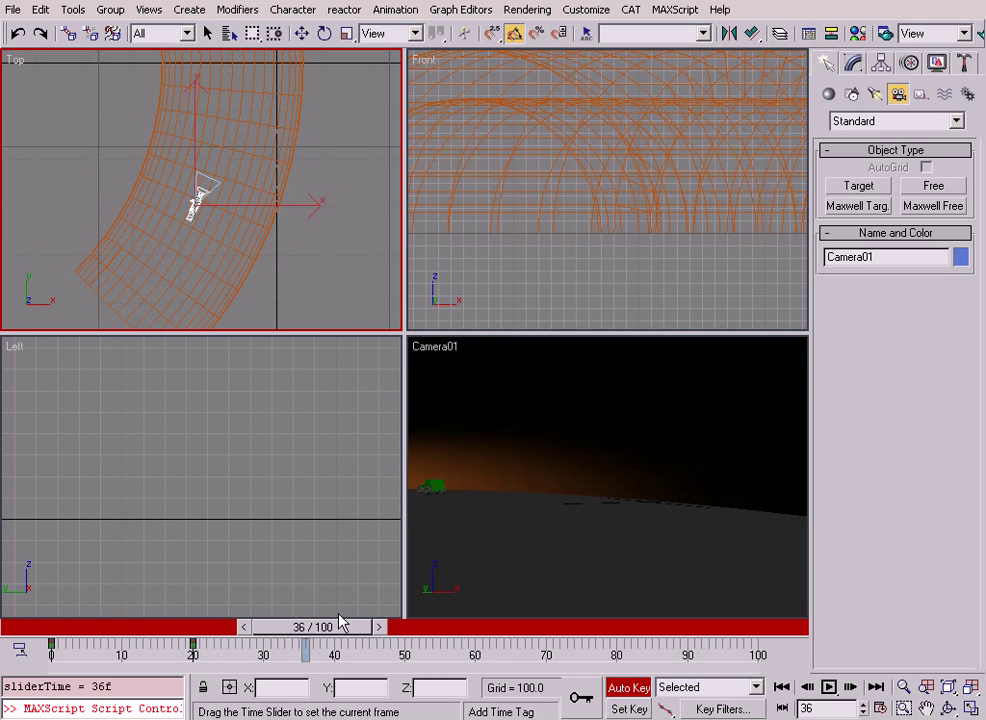
key(w)
scroll(264, 230, down, 3)
middle_drag(264, 228, 261, 288)
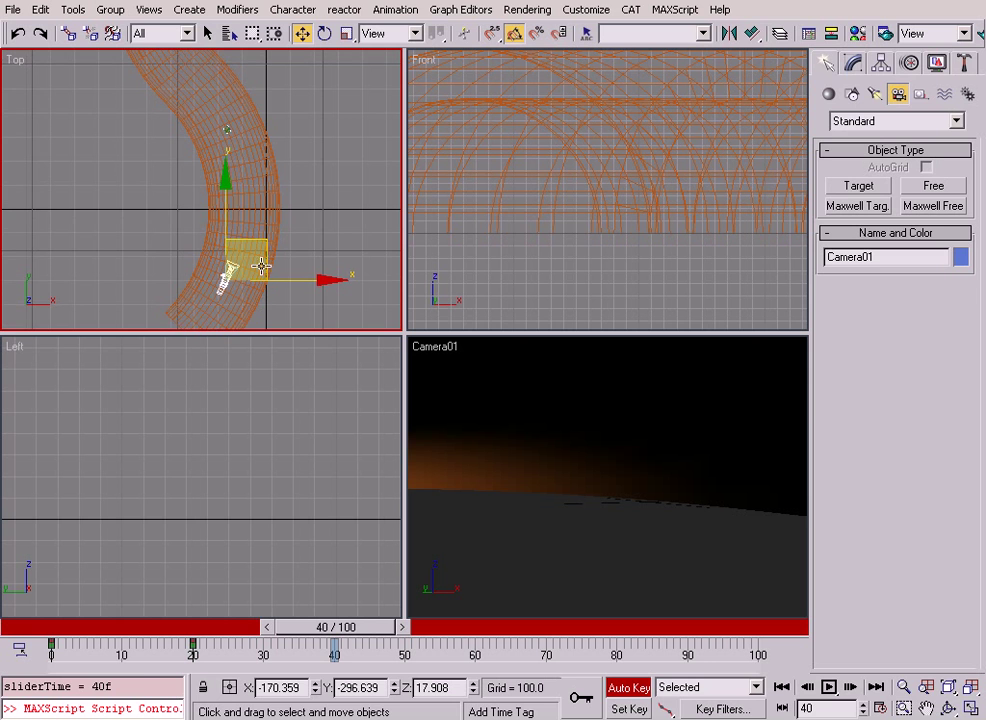
drag(266, 244, 275, 133)
right_click(275, 127)
click(290, 174)
drag(319, 136, 315, 103)
At frame 40, shift the camera closer behind the car by about -8 in X and 55 in Y
scroll(310, 154, up, 5)
scroll(150, 180, up, 5)
right_click(262, 211)
click(286, 229)
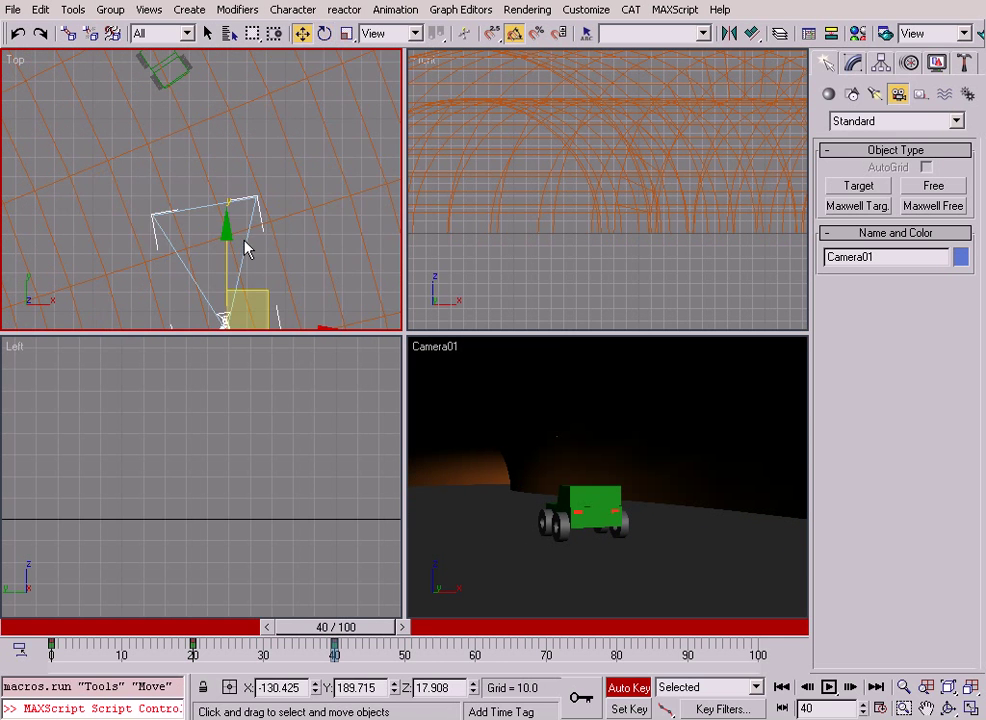
drag(262, 296, 246, 190)
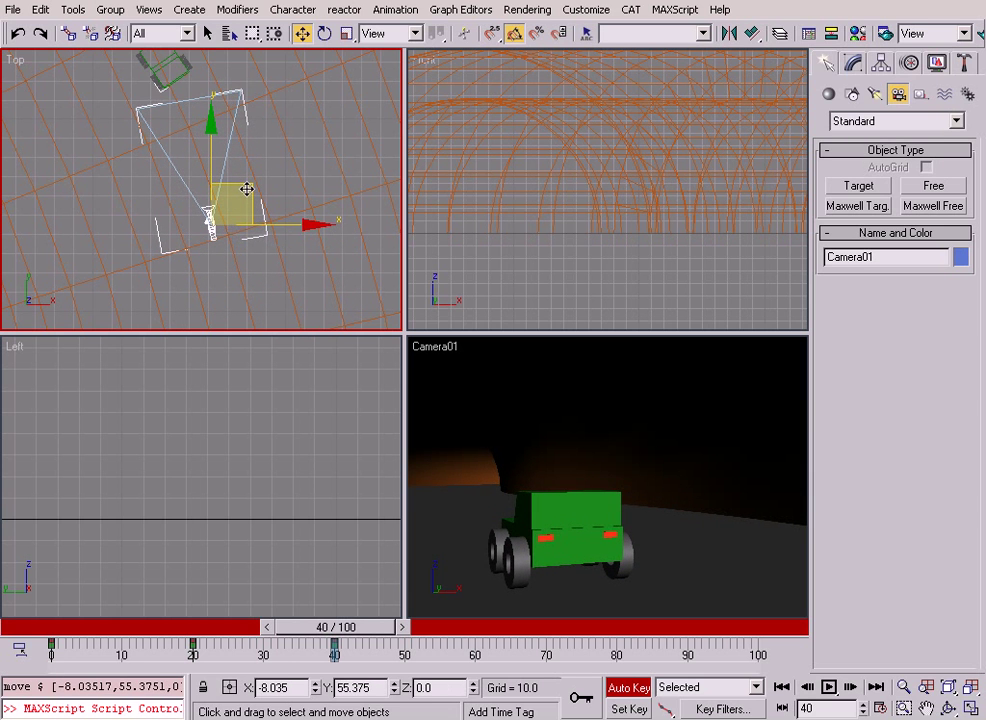
At frame 60, move the camera along the tunnel behind the car and rotate it 15 degrees about Z
mouse_move(390, 718)
drag(357, 638, 447, 616)
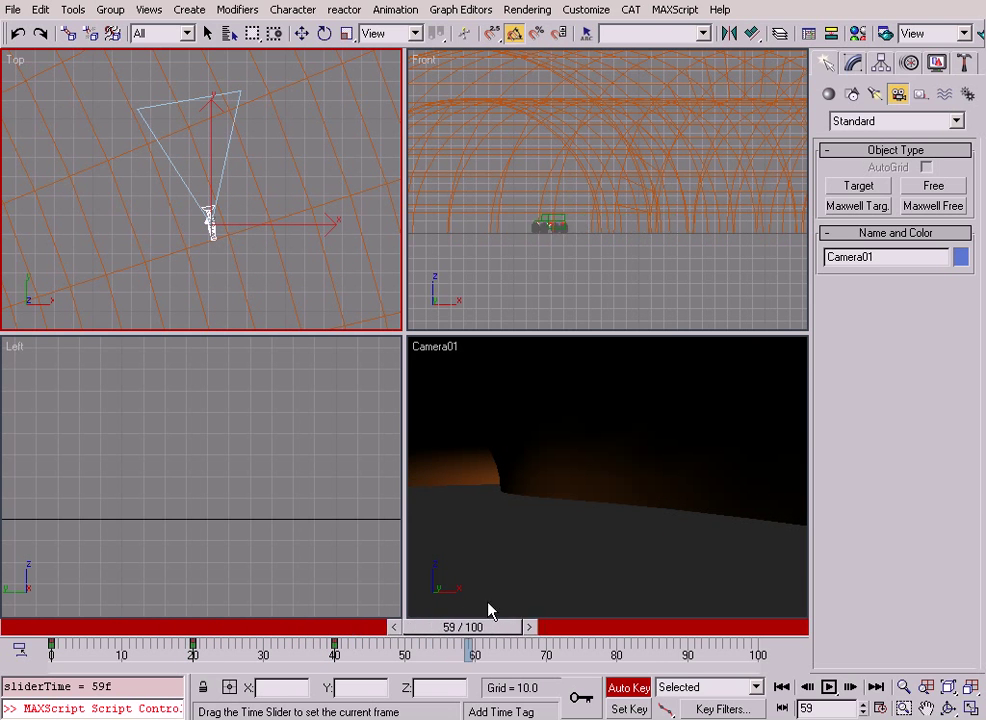
drag(537, 604, 495, 583)
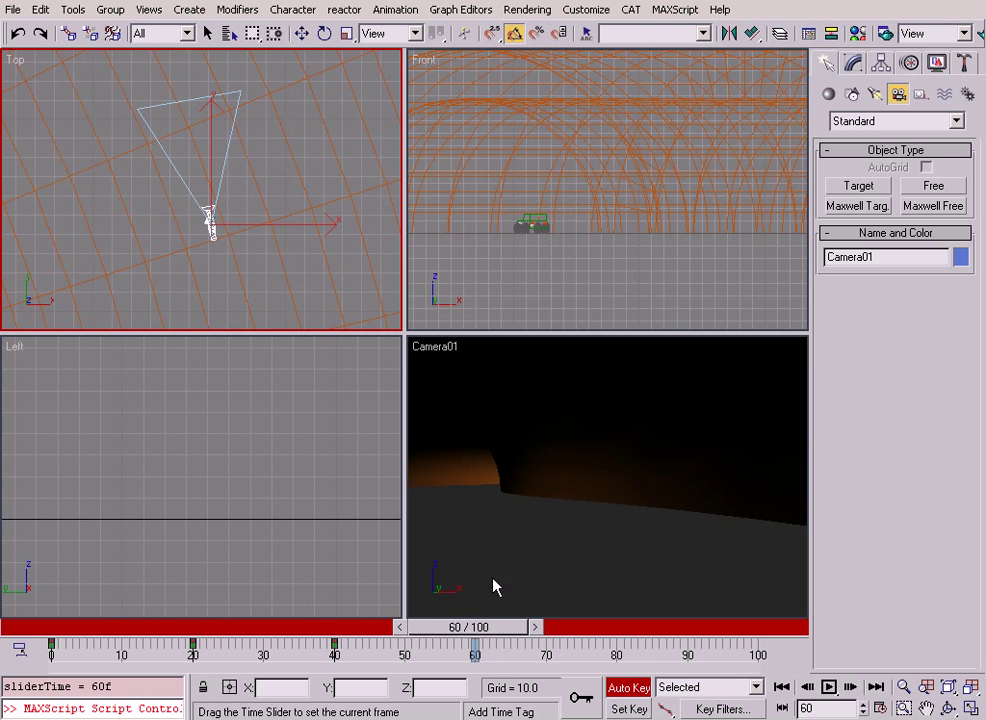
key(w)
scroll(296, 238, down, 2)
middle_drag(300, 216, 280, 282)
scroll(280, 284, down, 2)
scroll(251, 236, down, 1)
middle_drag(251, 236, 266, 271)
scroll(266, 271, down, 1)
drag(300, 270, 277, 155)
right_click(246, 189)
click(266, 214)
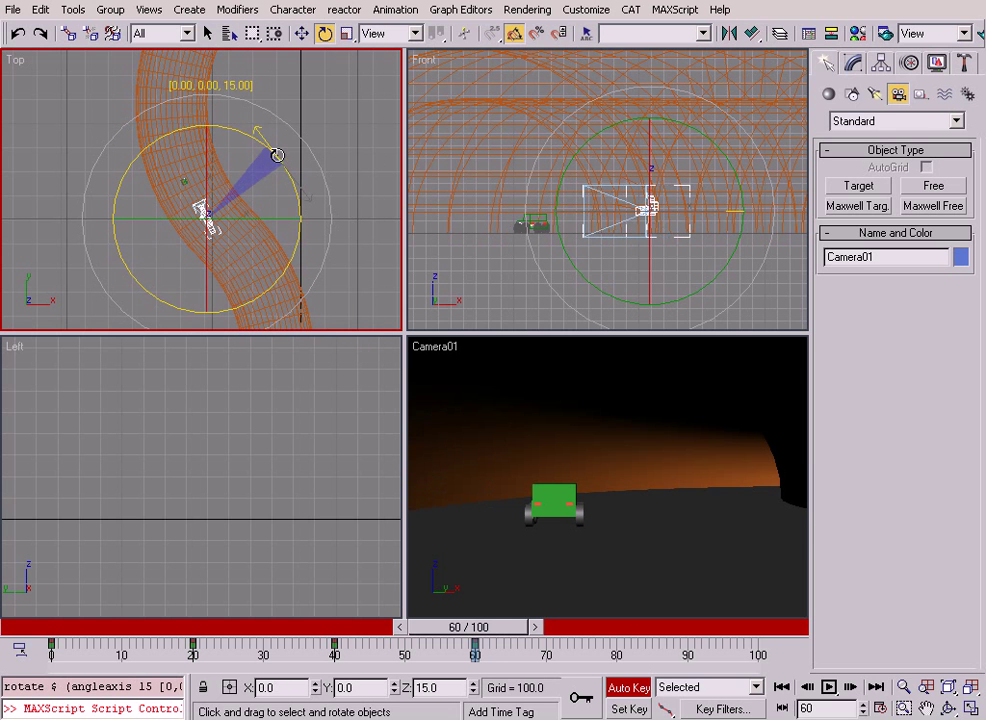
At frame 80, move the camera farther along the tunnel behind the car and rotate it about Z to 10 degrees
drag(490, 633, 623, 598)
key(e)
scroll(225, 260, down, 3)
right_click(238, 258)
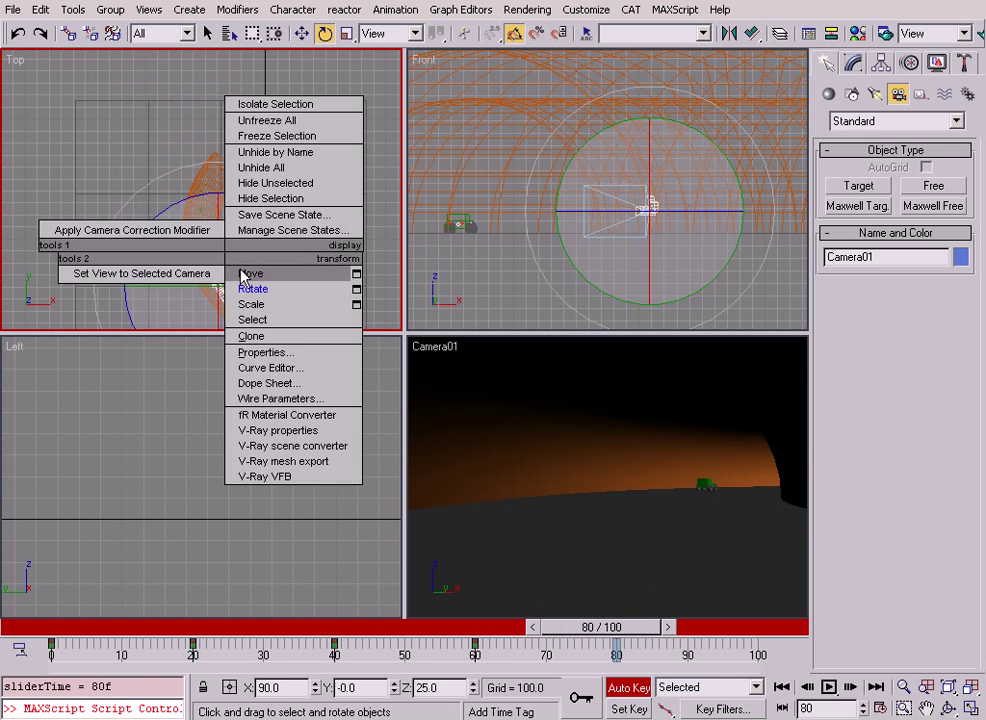
click(244, 271)
drag(258, 248, 284, 203)
right_click(241, 205)
click(262, 231)
At frame 100, move the camera slightly forward in the tunnel and rotate it -20 degrees about Z toward the exit
drag(601, 641, 800, 612)
right_click(248, 204)
click(278, 213)
key(alt+w)
drag(457, 401, 447, 383)
right_click(447, 381)
click(457, 404)
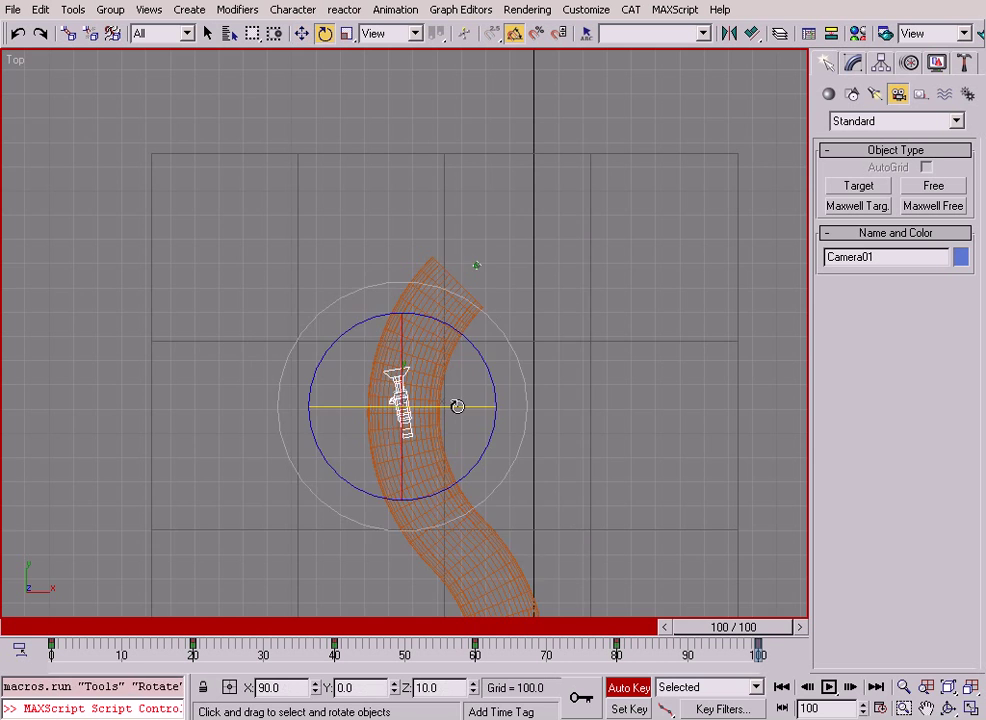
key(alt+w)
drag(262, 158, 266, 187)
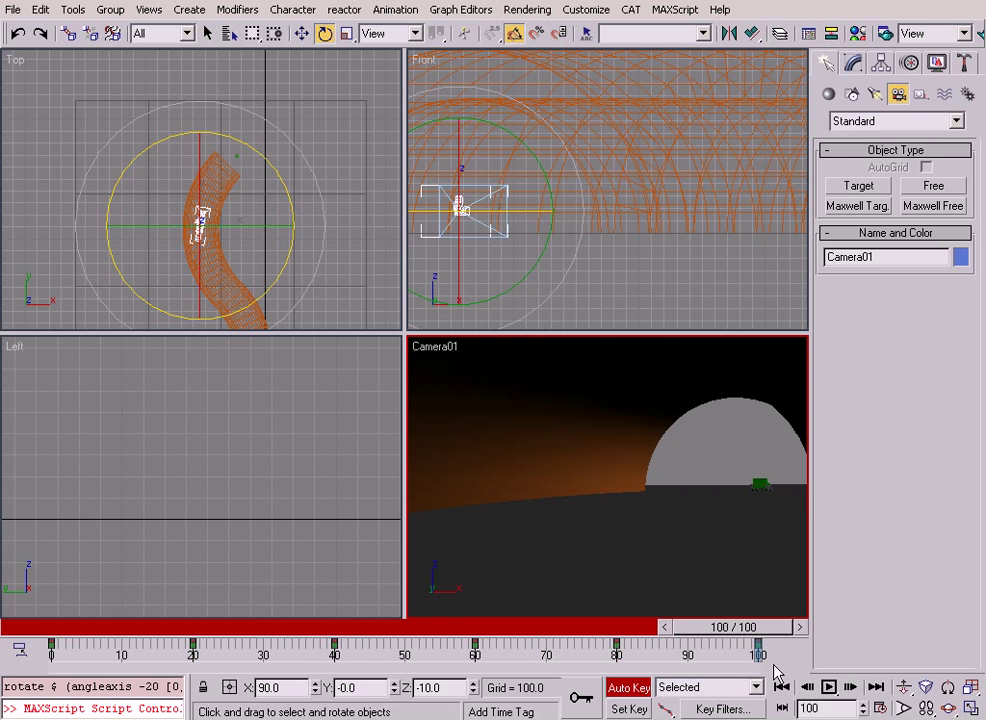
Play the animation in the Camera01 view
click(829, 688)
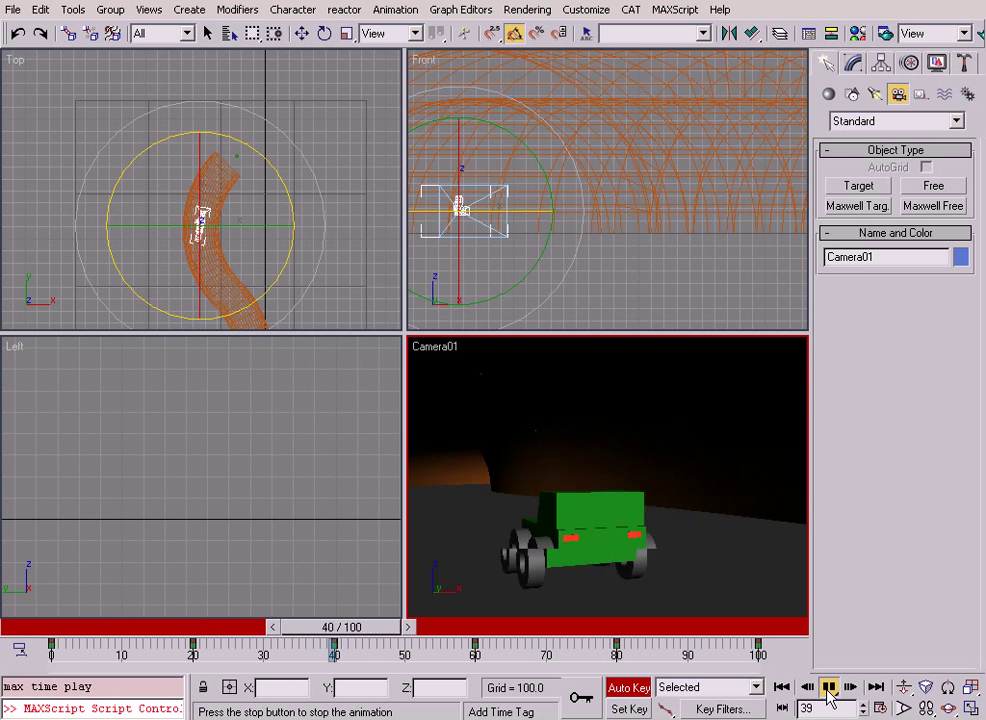